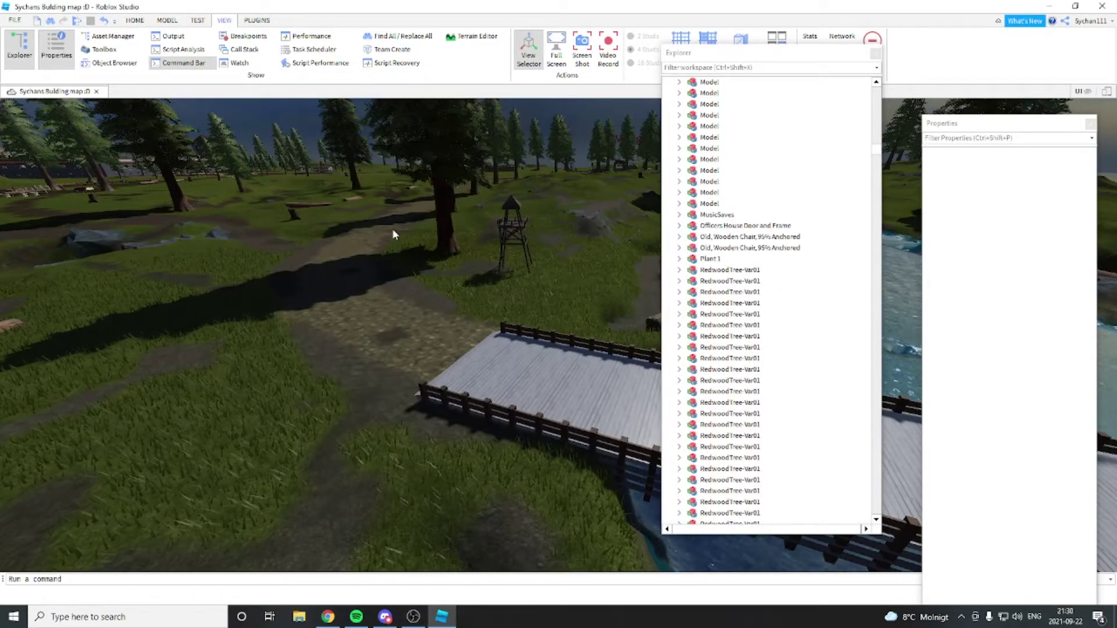
Check the Radio (Filtering Enabled) model page in Chrome, and return to Roblox Studio.
{"action": "right_click_drag", "start_coordinate": [389, 262], "coordinate": [385, 265]}
{"action": "key", "text": "s"}
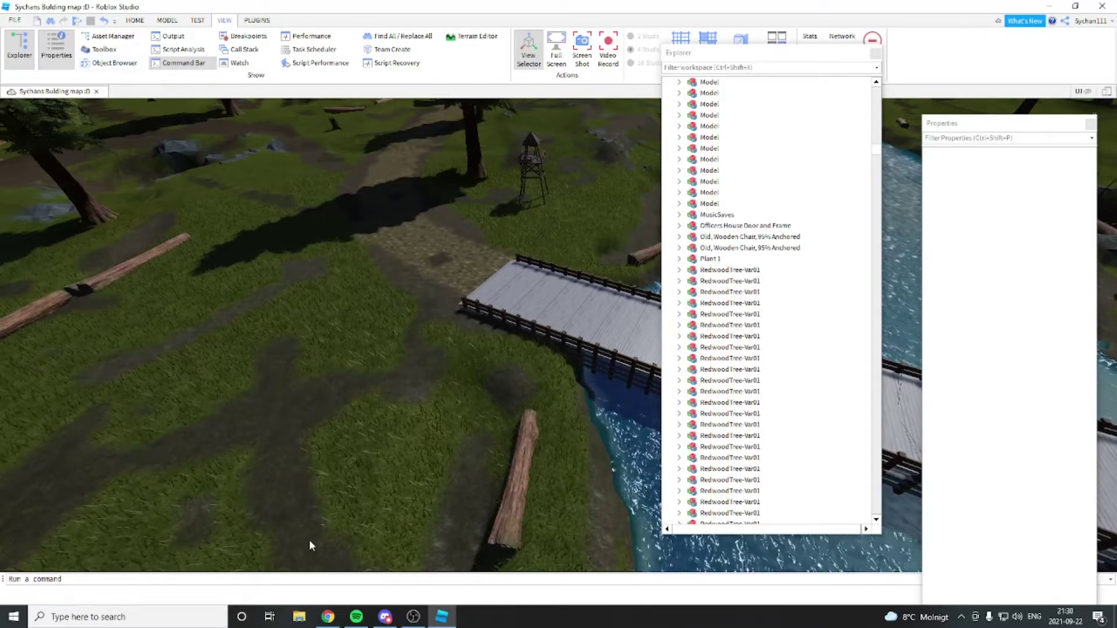
{"action": "left_click", "coordinate": [328, 616]}
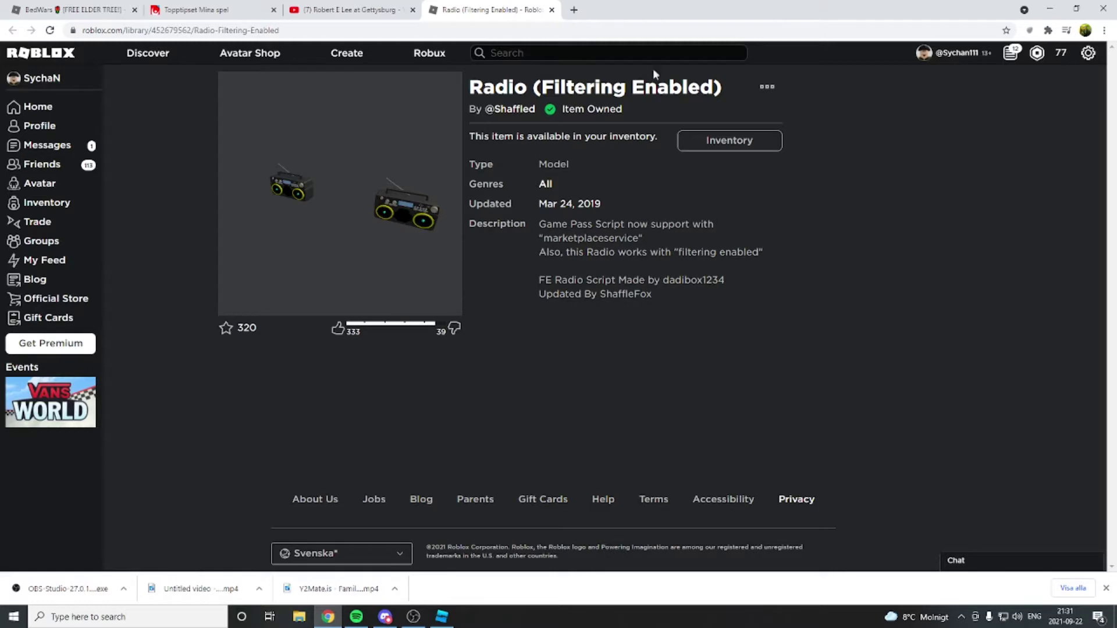
{"action": "left_click", "coordinate": [442, 618]}
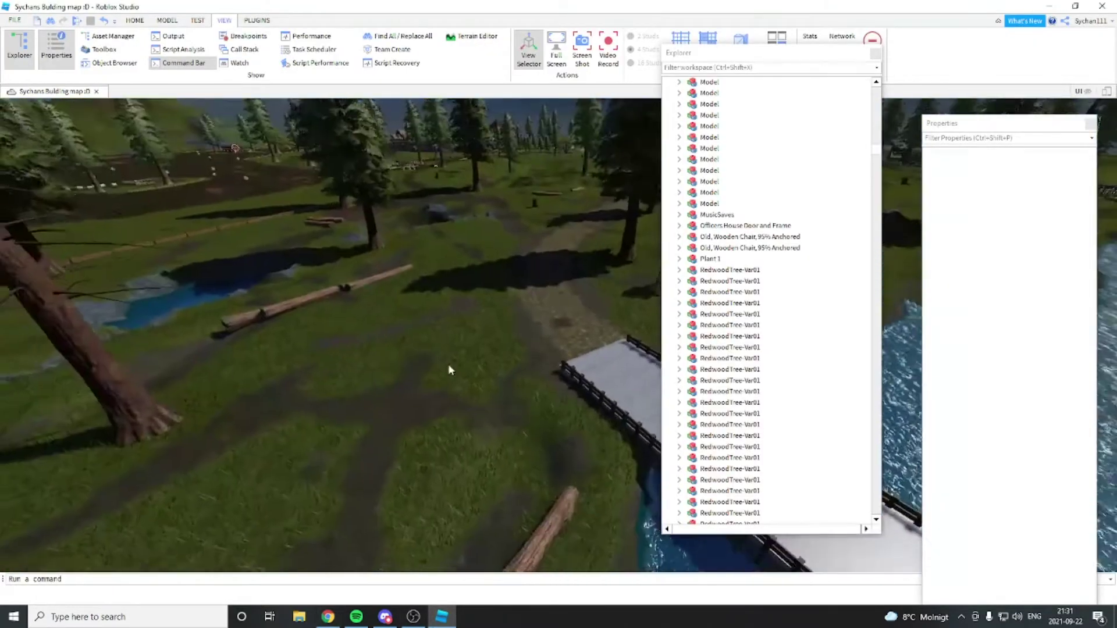
Insert the Radio (Filtering Enabled) model from the Toolbox's recent models, and close the Toolbox.
{"action": "right_click_drag", "start_coordinate": [449, 365], "coordinate": [449, 363]}
{"action": "left_click", "coordinate": [116, 54]}
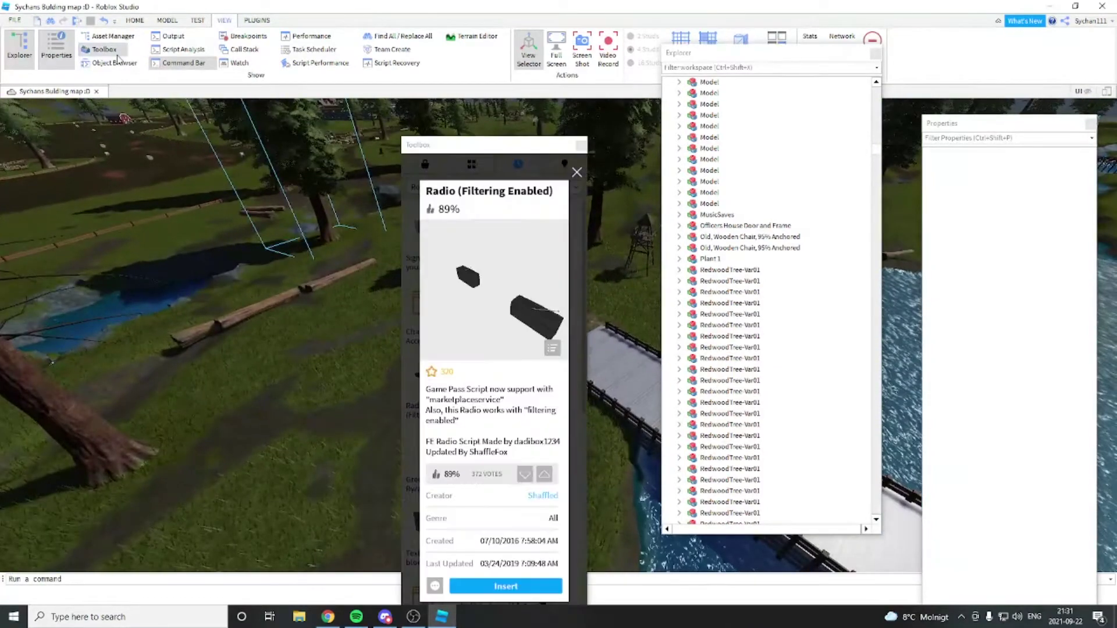
{"action": "left_click", "coordinate": [578, 173]}
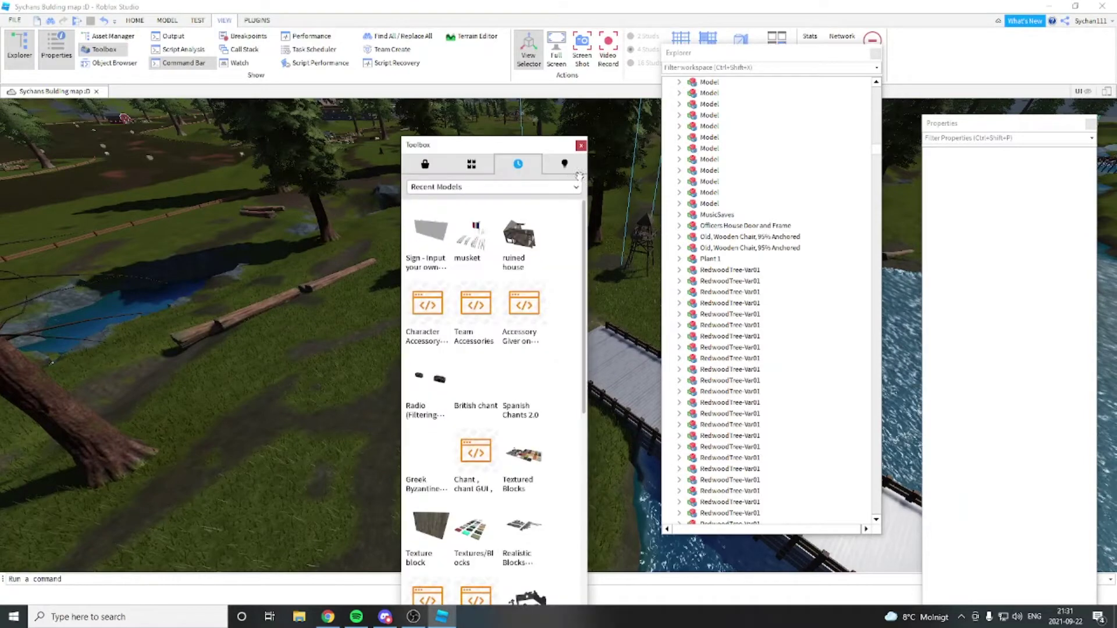
{"action": "left_click", "coordinate": [472, 165]}
{"action": "left_click", "coordinate": [518, 165]}
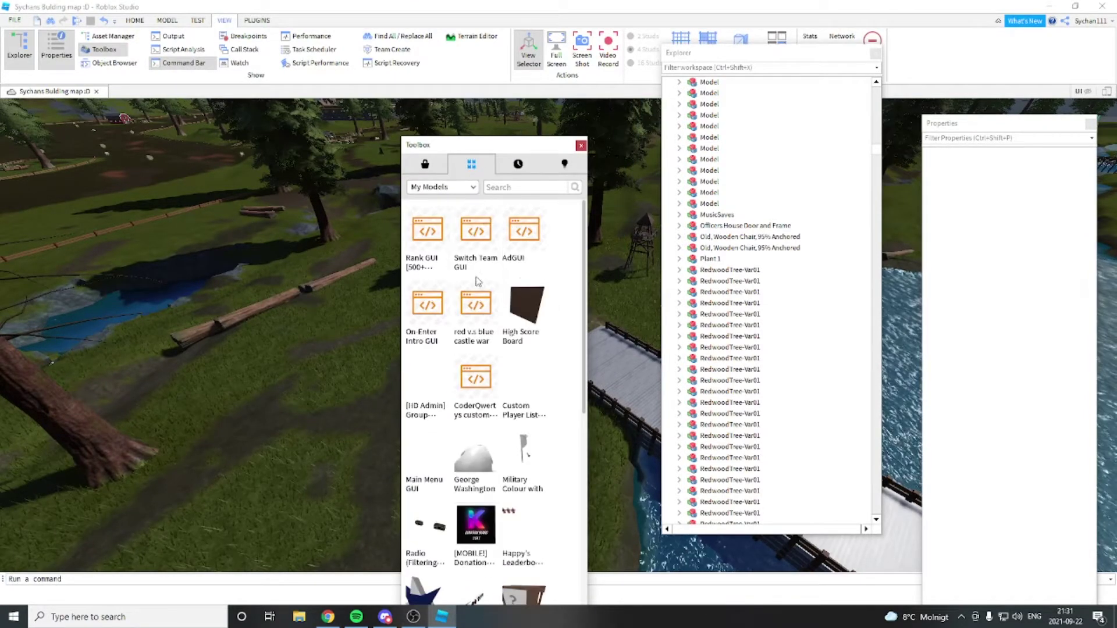
{"action": "left_click", "coordinate": [518, 171]}
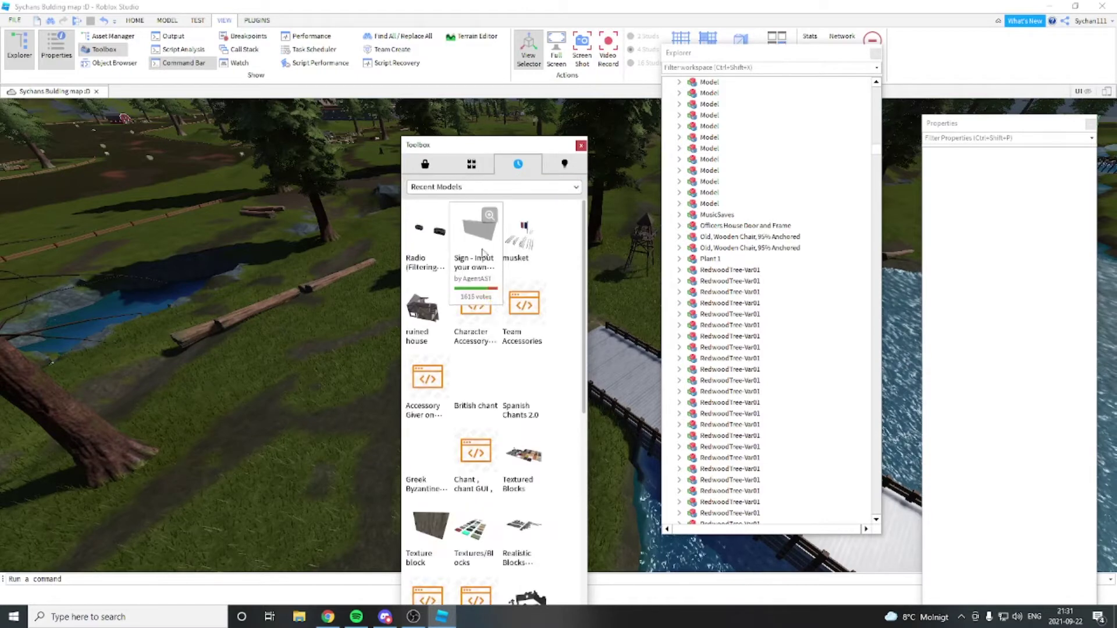
{"action": "left_click", "coordinate": [443, 217]}
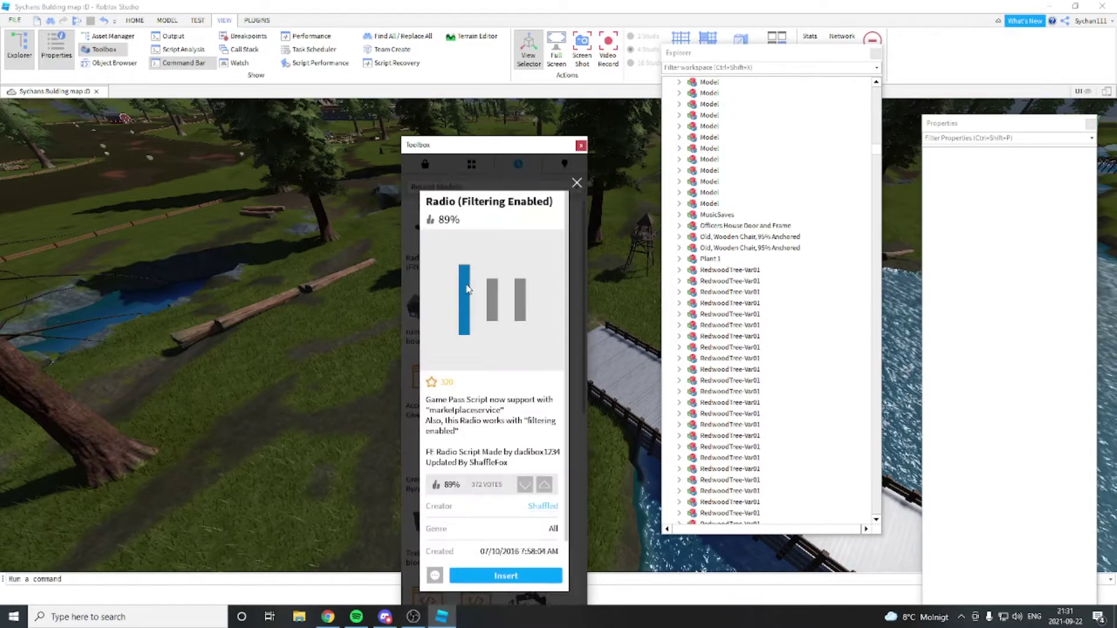
{"action": "left_click", "coordinate": [524, 576]}
{"action": "left_click", "coordinate": [581, 145]}
Reposition the Radio model on the stone path in front of the wooden bridge.
{"action": "right_click_drag", "start_coordinate": [583, 164], "coordinate": [603, 286]}
{"action": "scroll", "coordinate": [603, 286], "scroll_direction": "down", "scroll_amount": 5}
{"action": "scroll", "coordinate": [603, 286], "scroll_direction": "up", "scroll_amount": 6}
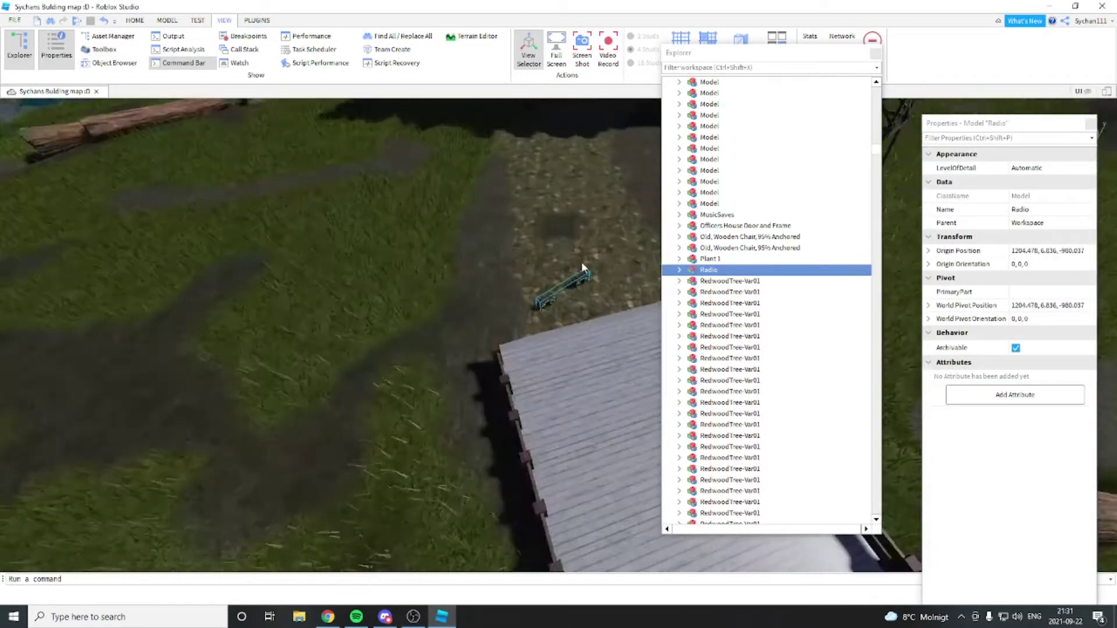
{"action": "left_click_drag", "start_coordinate": [363, 316], "coordinate": [374, 296]}
{"action": "scroll", "coordinate": [376, 300], "scroll_direction": "down", "scroll_amount": 5}
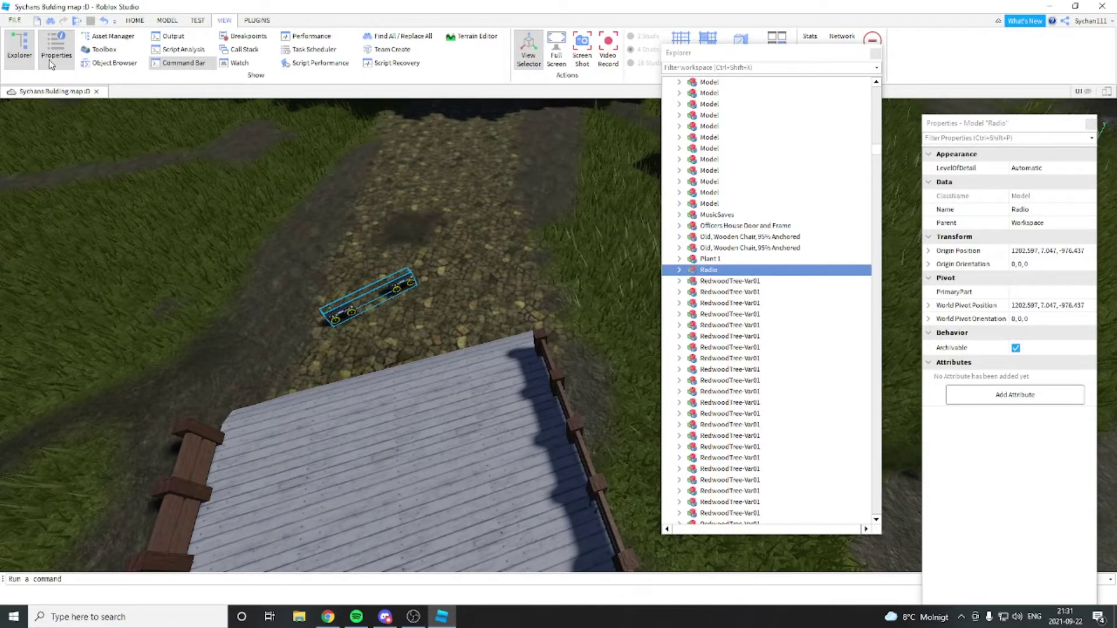
{"action": "right_click_drag", "start_coordinate": [506, 281], "coordinate": [480, 216]}
{"action": "scroll", "coordinate": [480, 215], "scroll_direction": "up", "scroll_amount": 4}
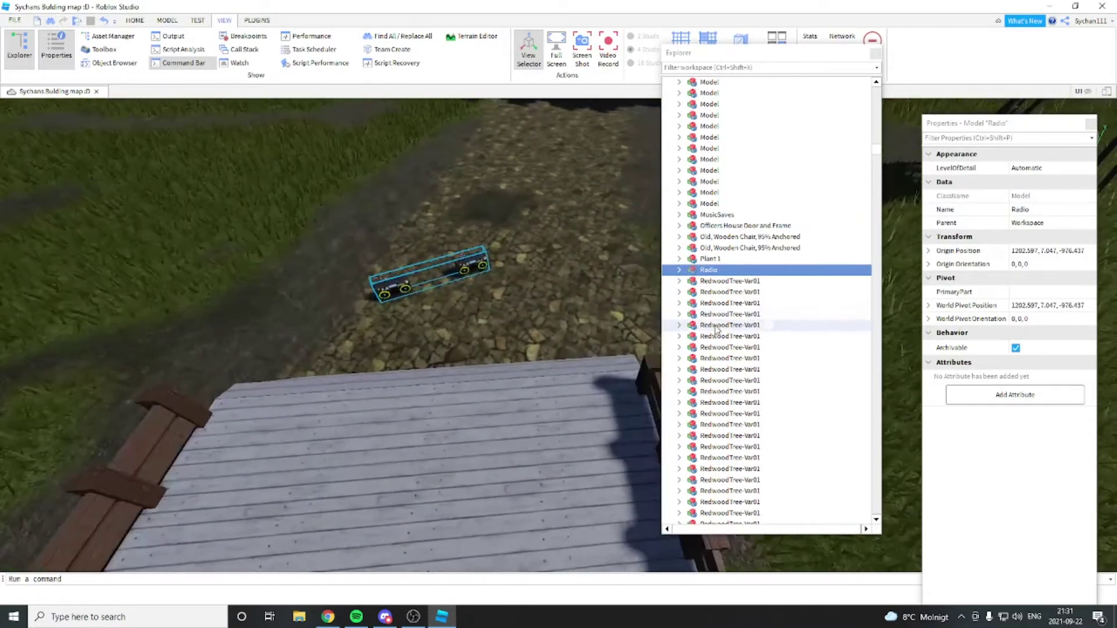
Move DRadio_Script from the Workspace group in the Radio model's R6 folder into the game's Workspace.
{"action": "left_click", "coordinate": [679, 270]}
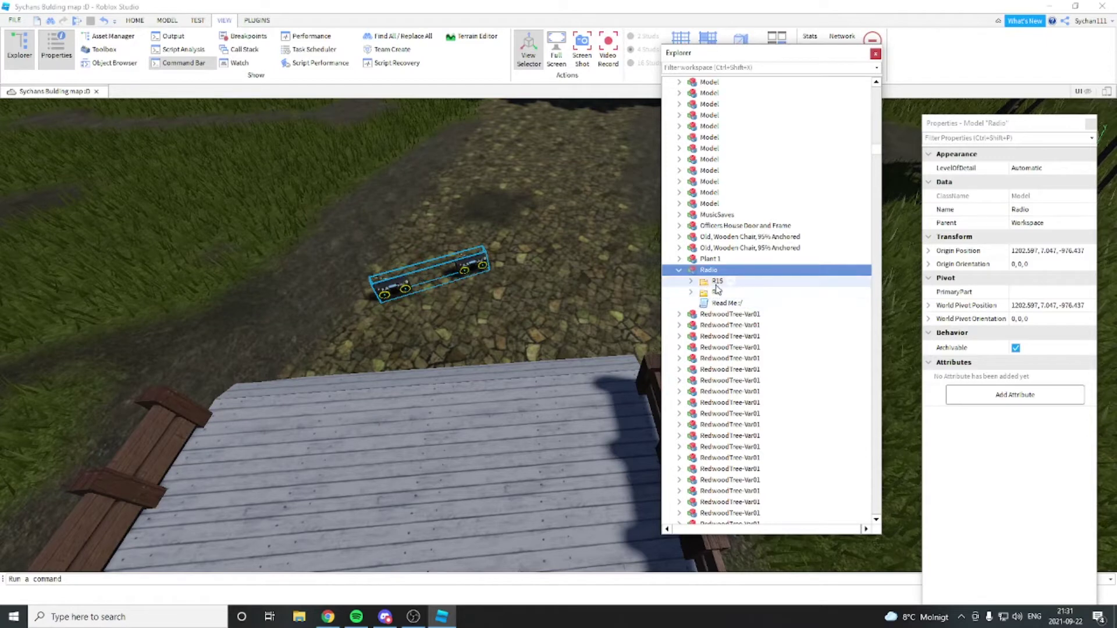
{"action": "right_click_drag", "start_coordinate": [533, 278], "coordinate": [529, 267]}
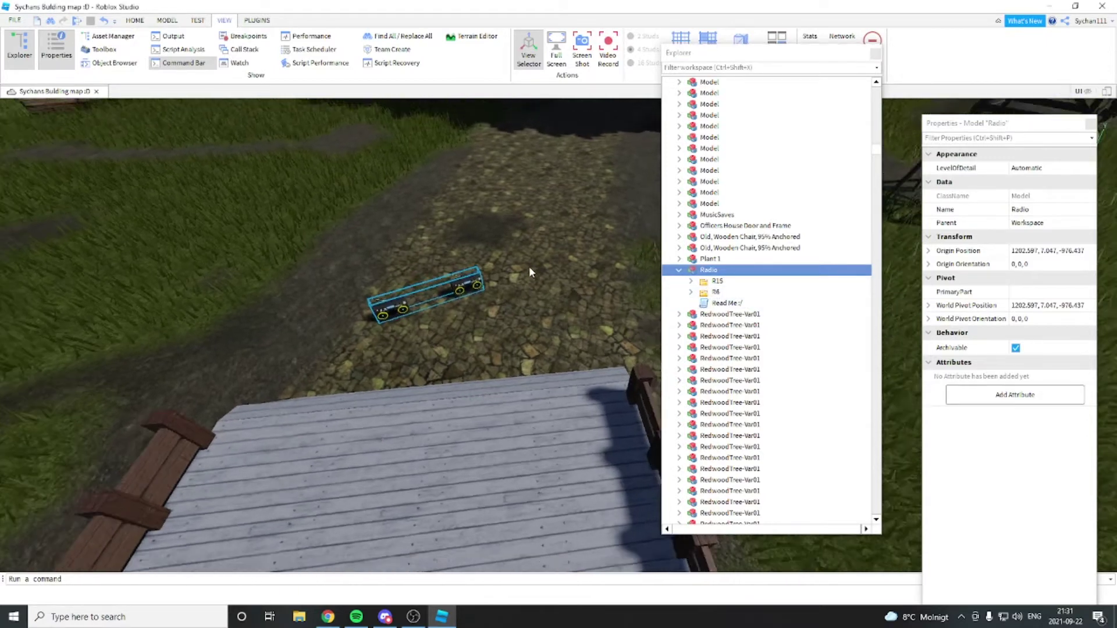
{"action": "scroll", "coordinate": [529, 267], "scroll_direction": "down", "scroll_amount": 3}
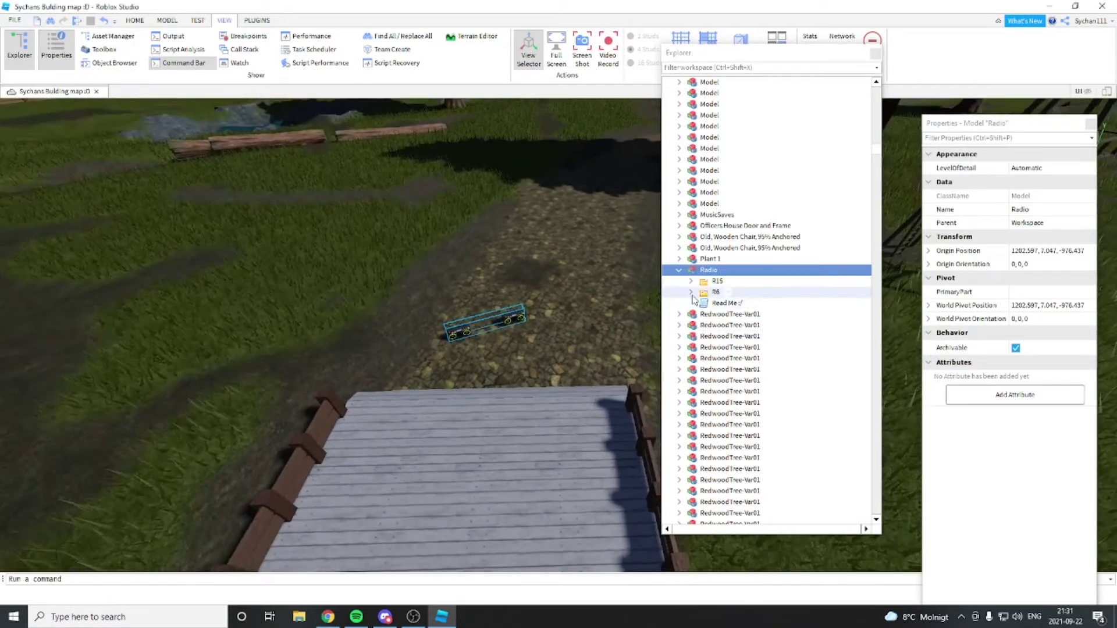
{"action": "left_click", "coordinate": [691, 292]}
{"action": "right_click_drag", "start_coordinate": [563, 292], "coordinate": [568, 289]}
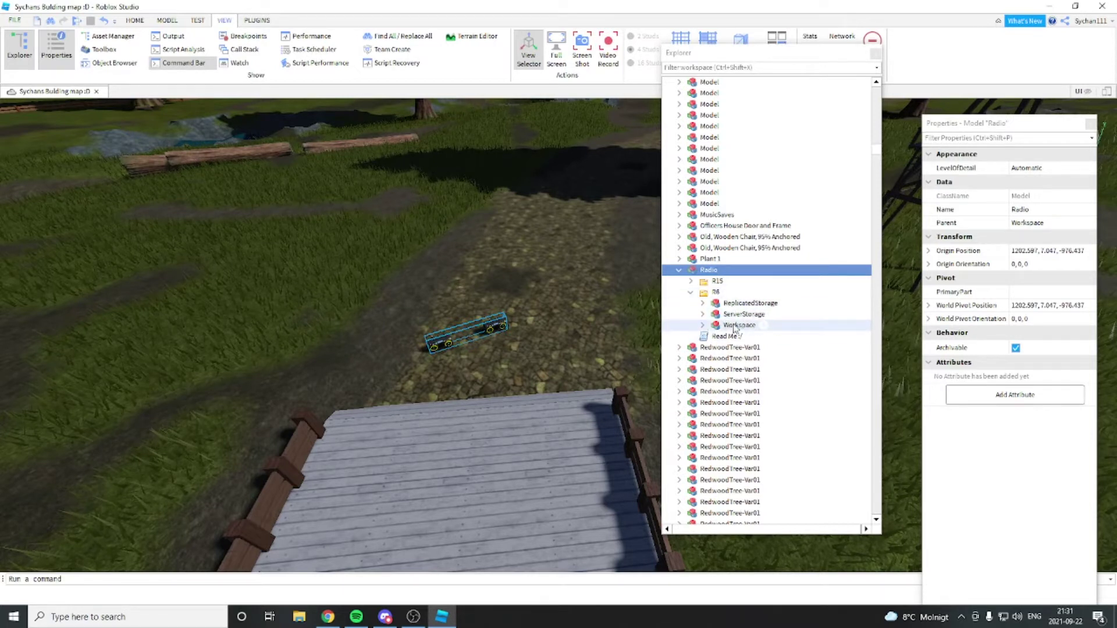
{"action": "left_click", "coordinate": [702, 326]}
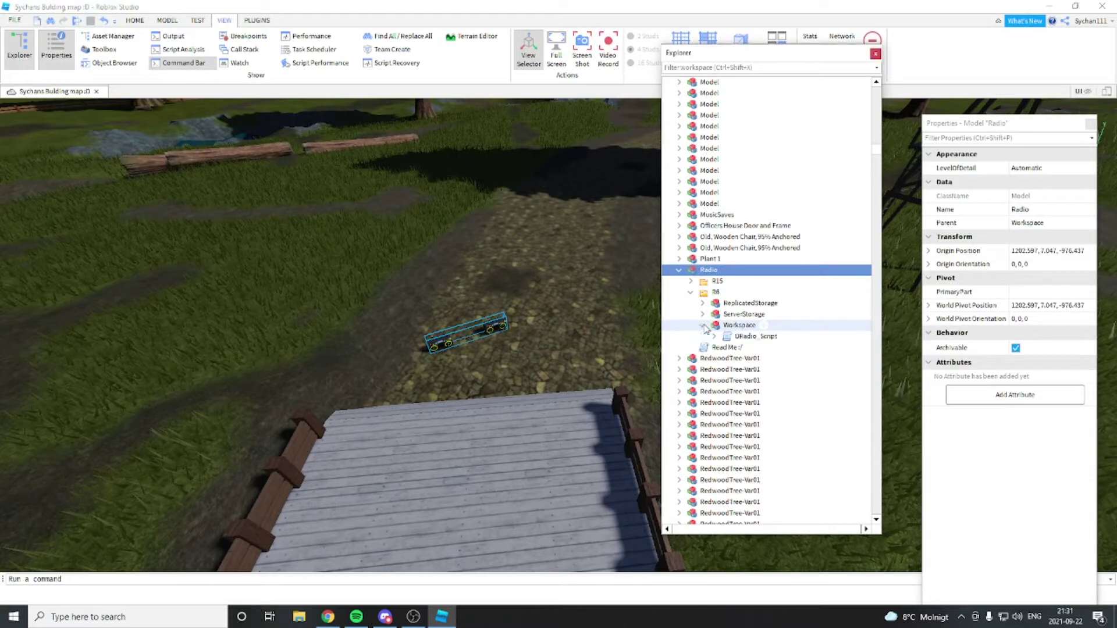
{"action": "right_click", "coordinate": [740, 337]}
{"action": "left_click", "coordinate": [766, 39]}
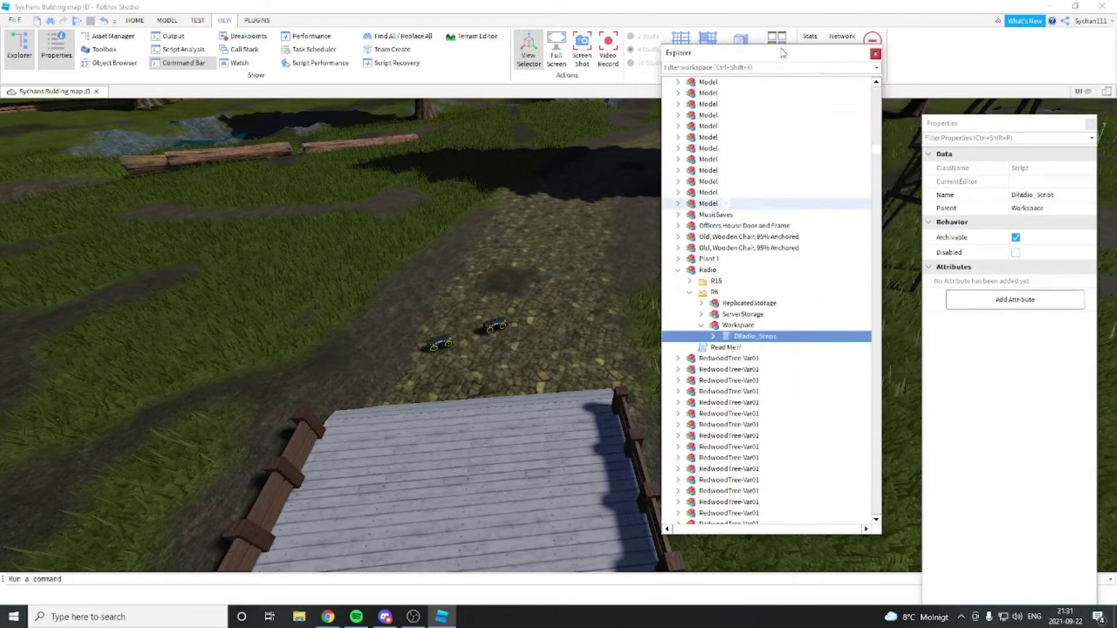
{"action": "left_click_drag", "start_coordinate": [878, 152], "coordinate": [876, 87]}
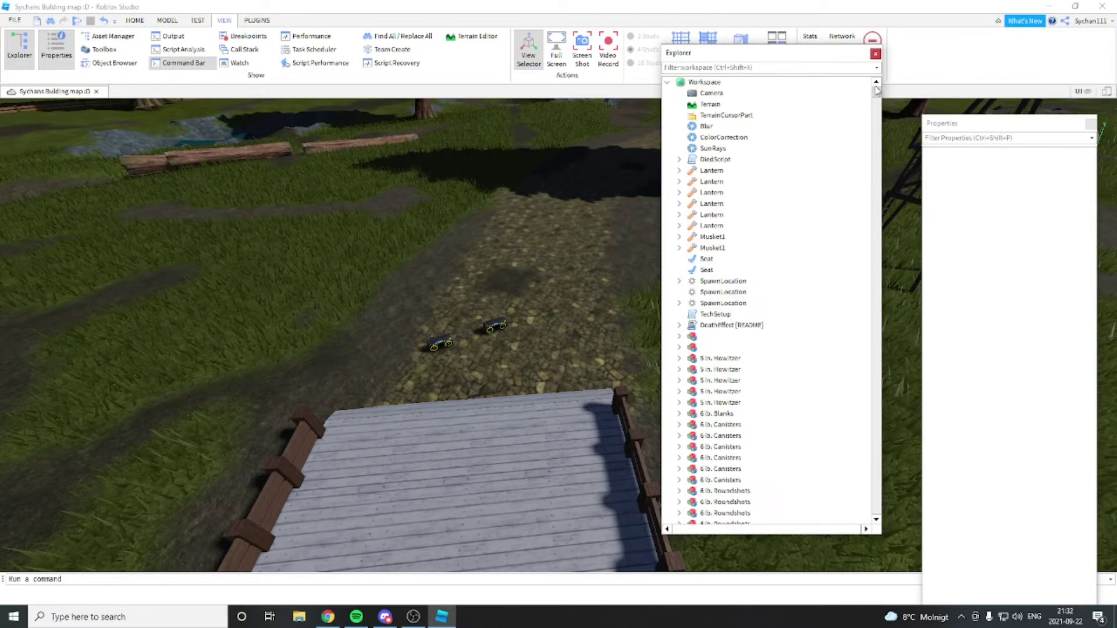
{"action": "right_click", "coordinate": [706, 82]}
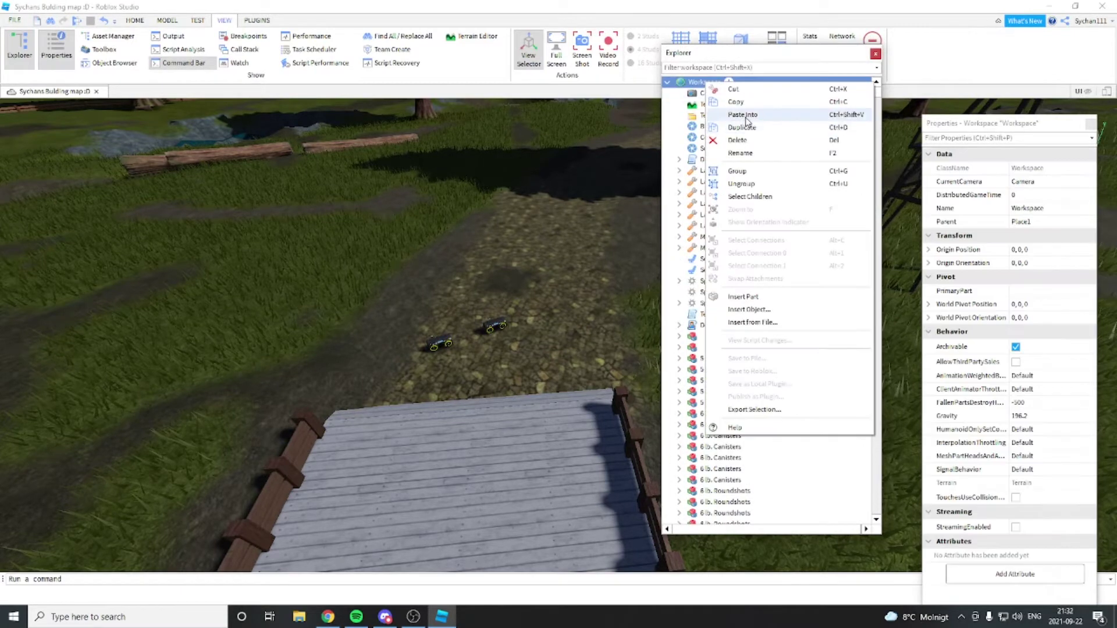
{"action": "left_click", "coordinate": [742, 114]}
{"action": "left_click", "coordinate": [667, 82]}
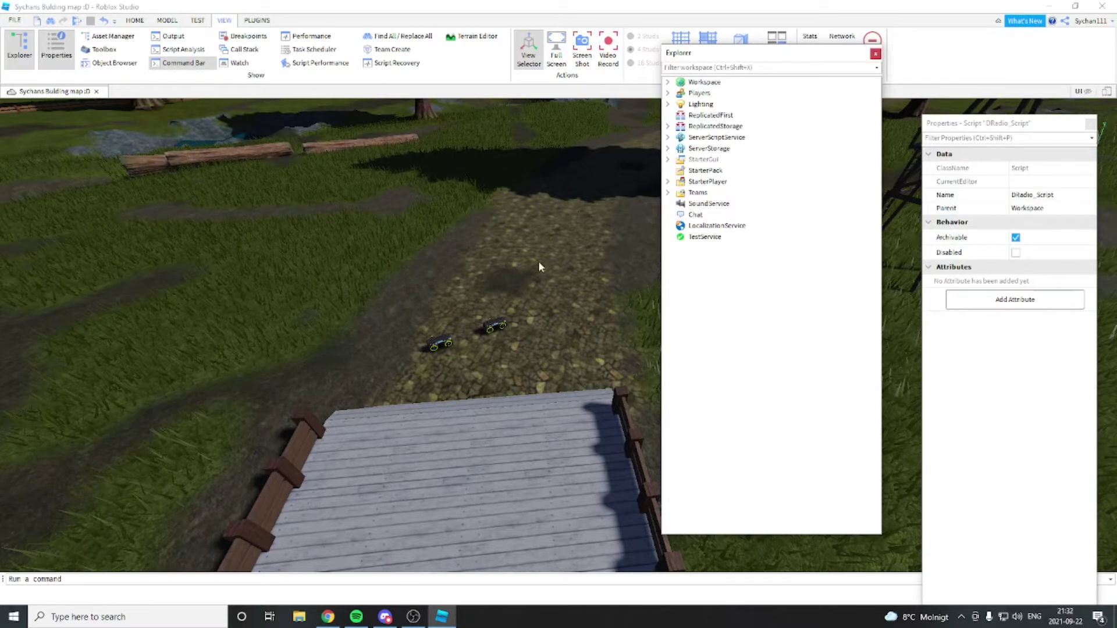
Move DRadio_Giver from the Radio model's R6 ReplicatedStorage group into the game's ReplicatedStorage.
{"action": "left_click", "coordinate": [444, 345]}
{"action": "scroll", "coordinate": [705, 361], "scroll_direction": "down", "scroll_amount": 1}
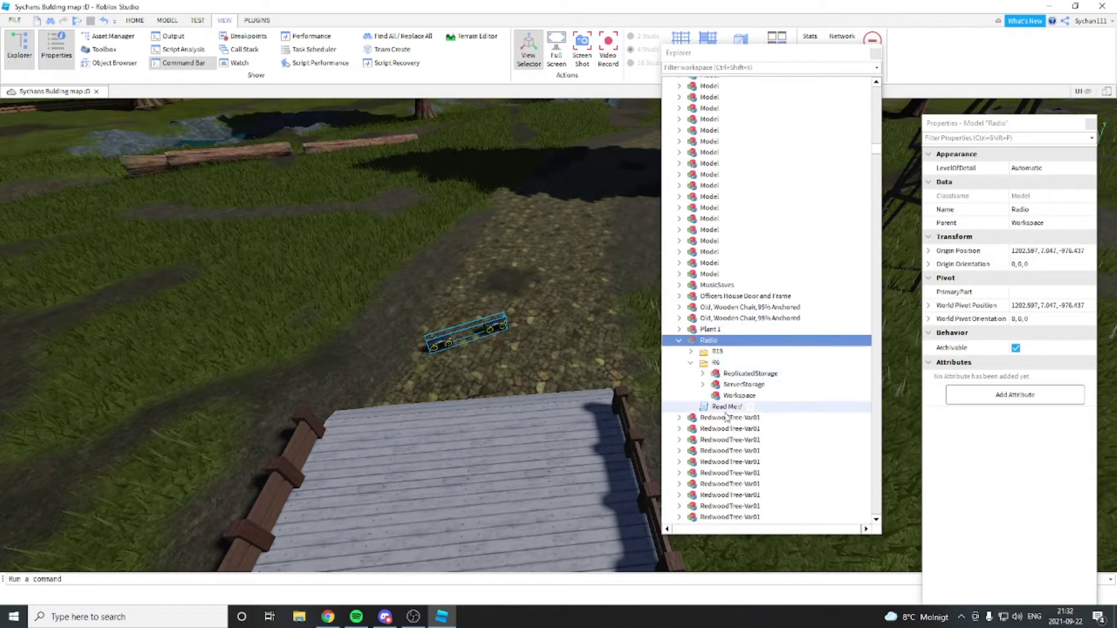
{"action": "left_click", "coordinate": [703, 384]}
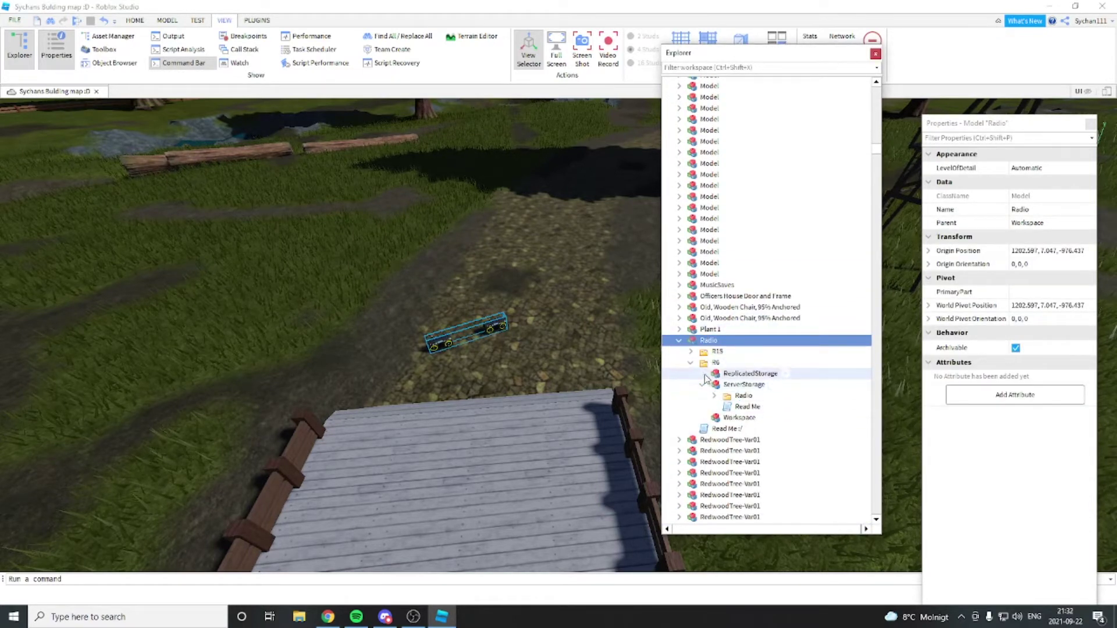
{"action": "left_click", "coordinate": [702, 374]}
{"action": "left_click", "coordinate": [735, 384]}
{"action": "right_click", "coordinate": [736, 384]}
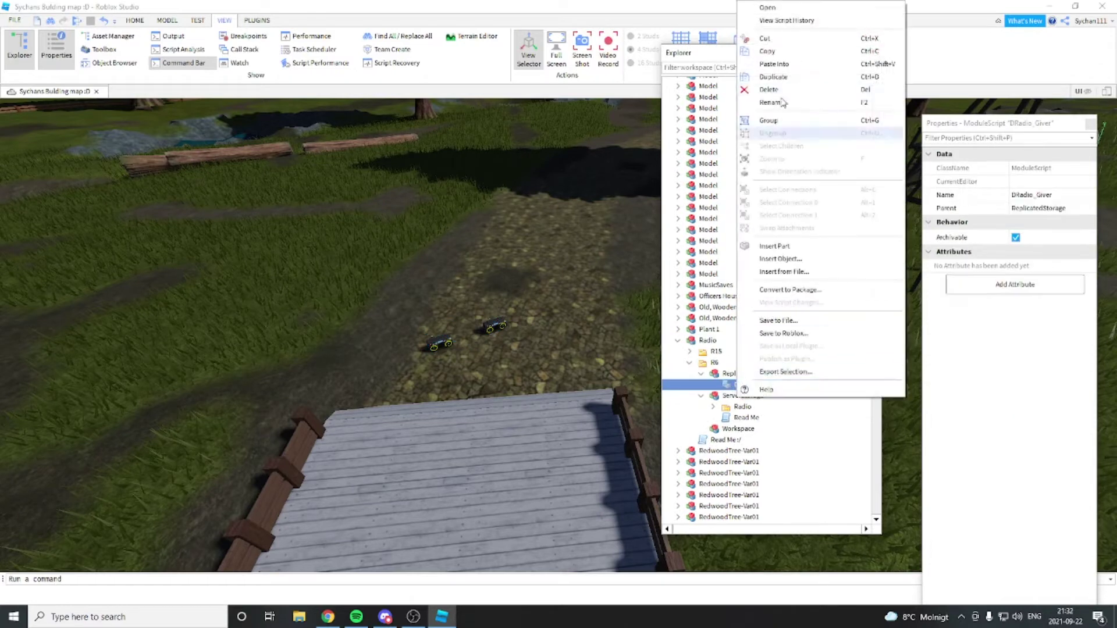
{"action": "left_click", "coordinate": [776, 39]}
{"action": "left_click_drag", "start_coordinate": [879, 150], "coordinate": [878, 530]}
{"action": "right_click", "coordinate": [720, 414]}
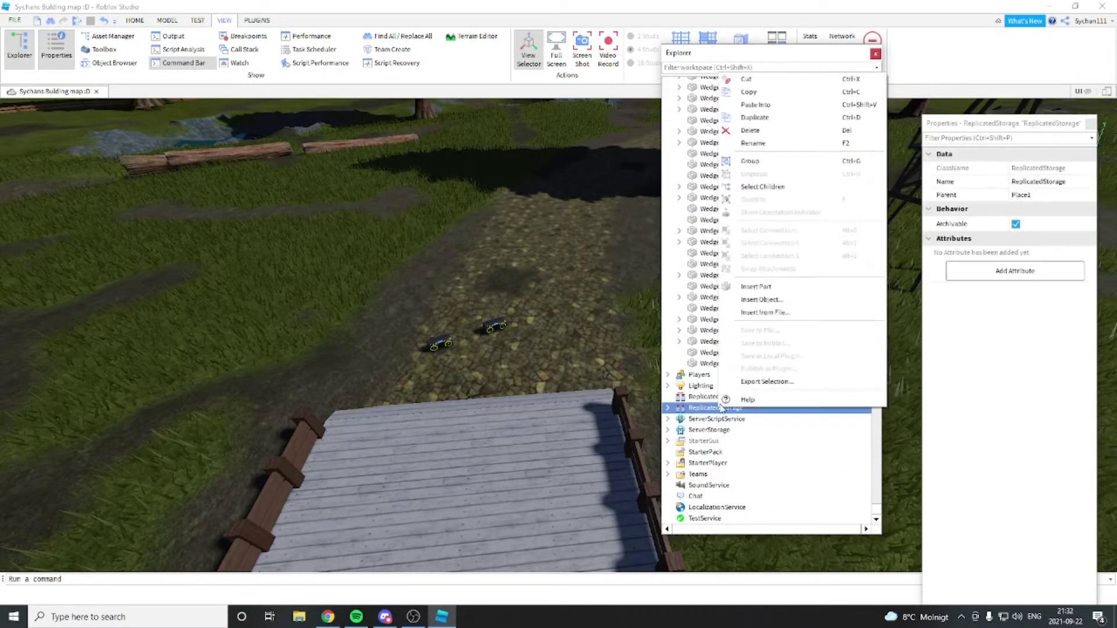
{"action": "left_click", "coordinate": [768, 105]}
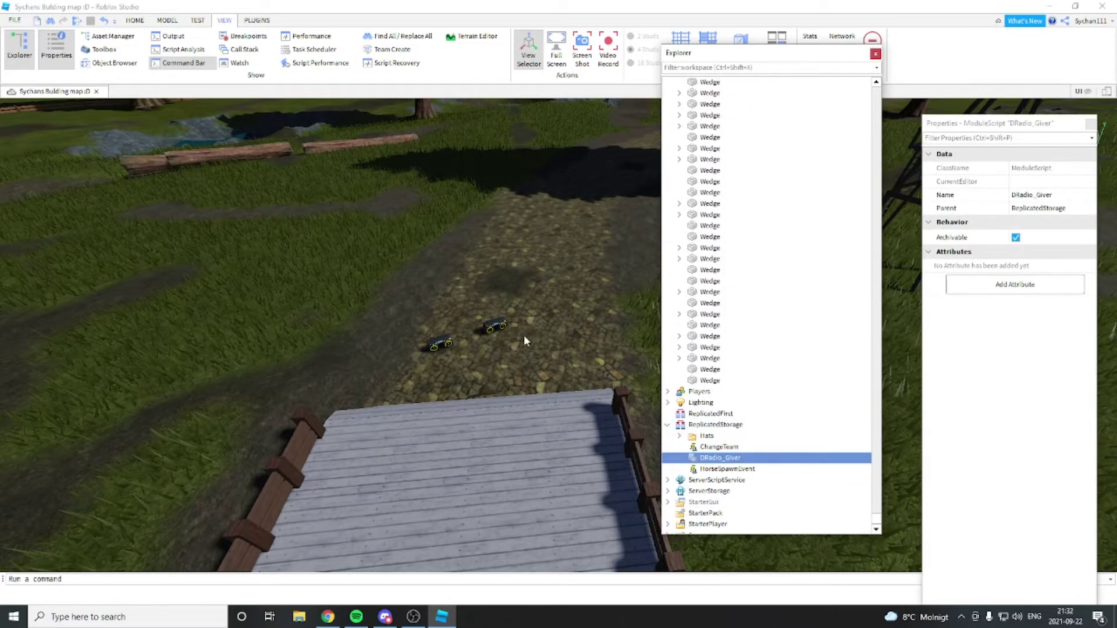
Move the Radio folder from the Radio model's R6 ServerStorage group into the game's ServerStorage.
{"action": "left_click", "coordinate": [495, 327]}
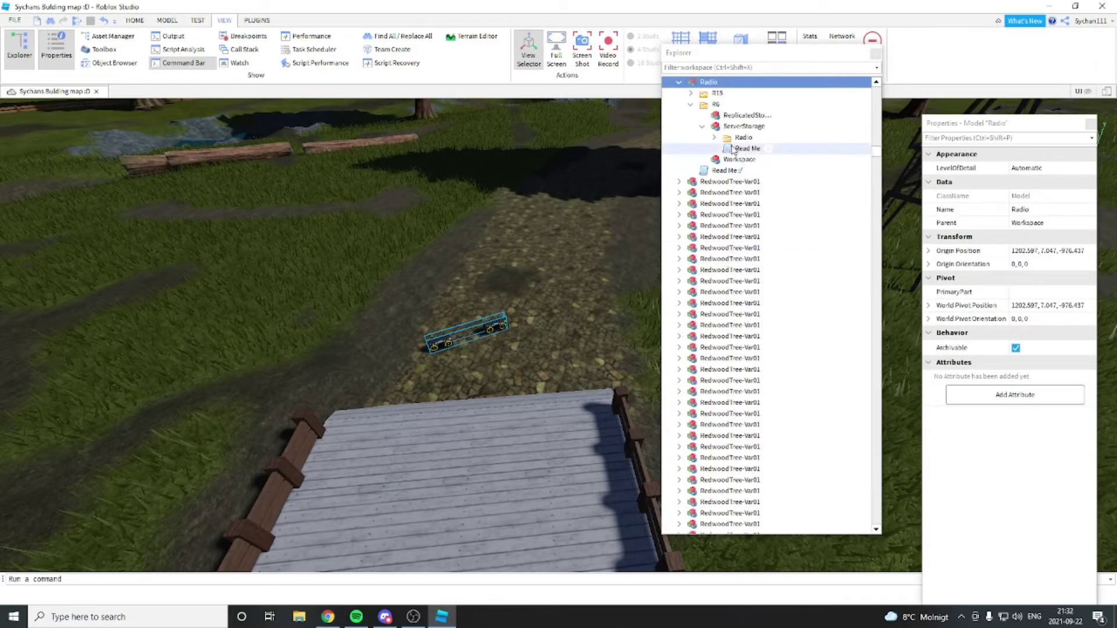
{"action": "left_click", "coordinate": [714, 137]}
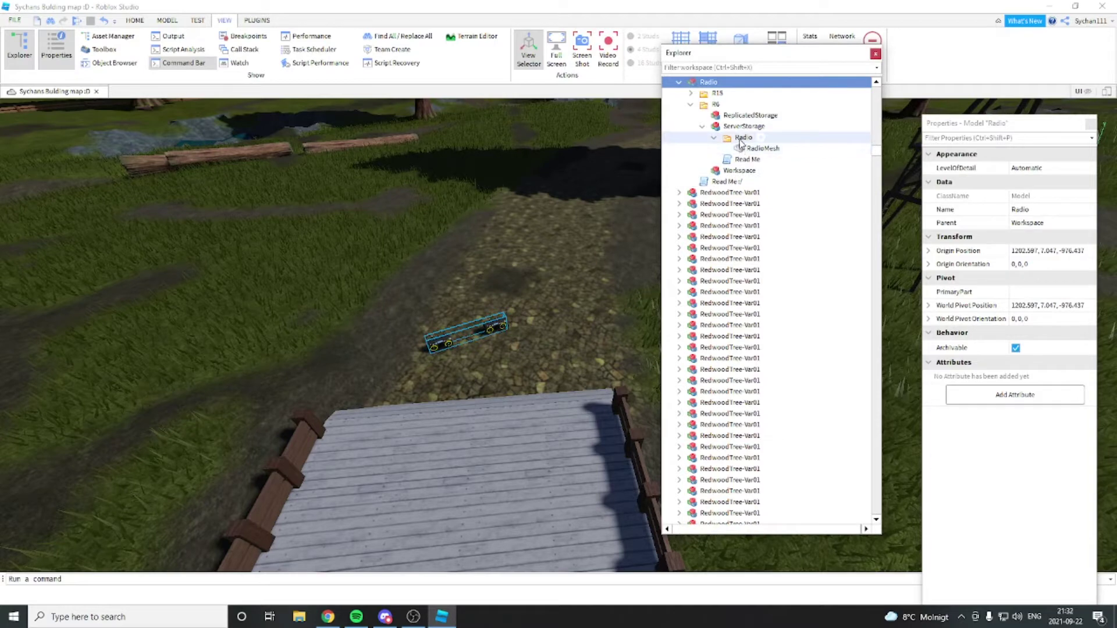
{"action": "right_click", "coordinate": [738, 139]}
{"action": "left_click", "coordinate": [772, 150]}
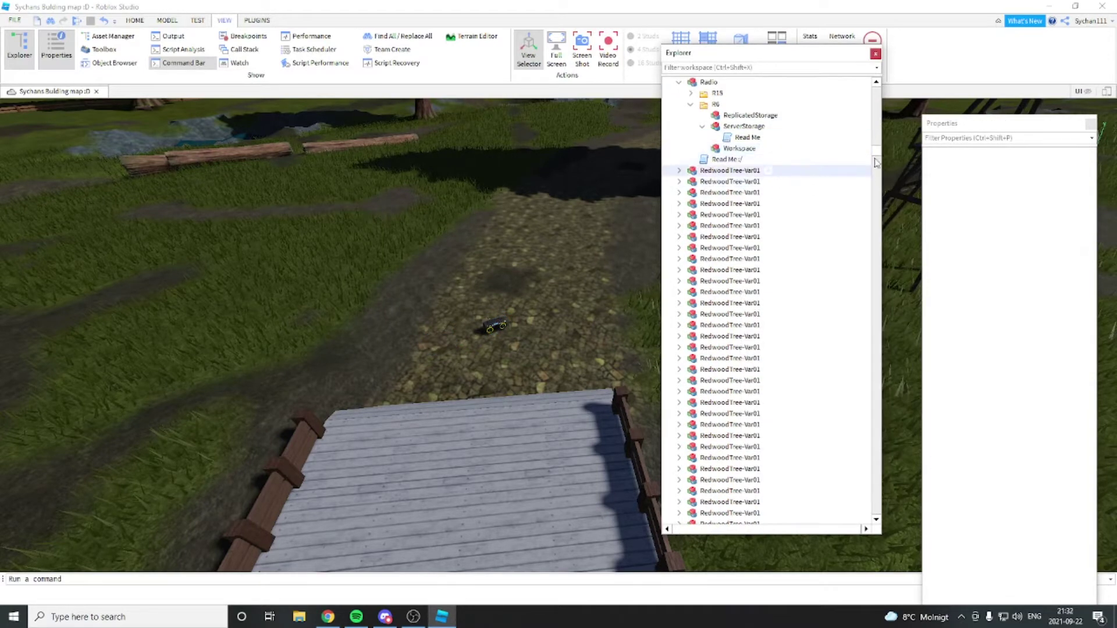
{"action": "left_click_drag", "start_coordinate": [877, 154], "coordinate": [876, 523]}
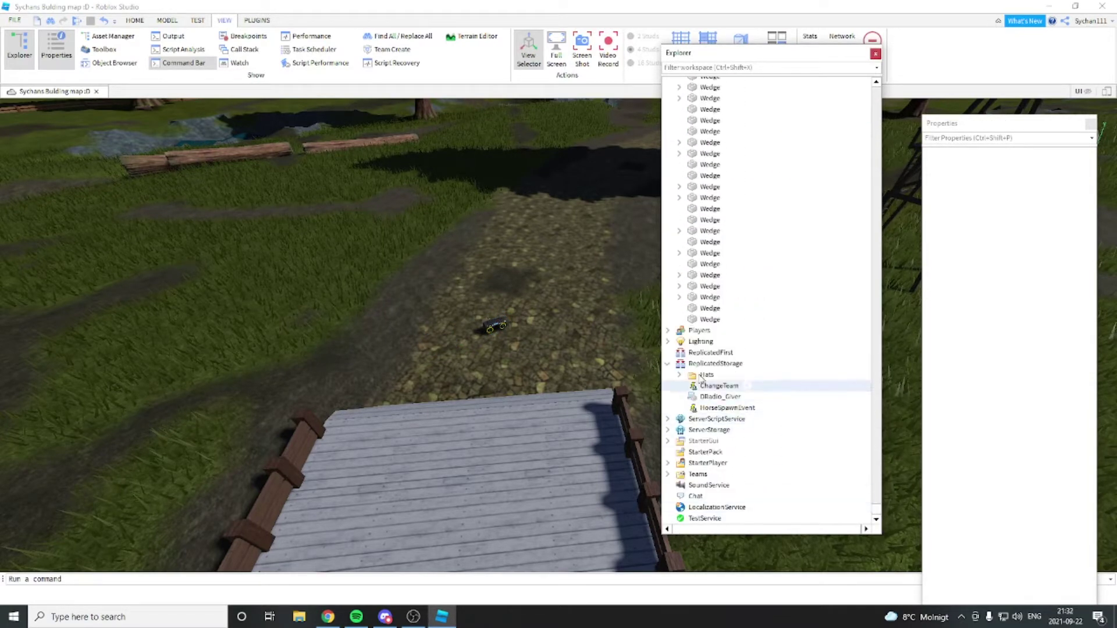
{"action": "right_click", "coordinate": [719, 429]}
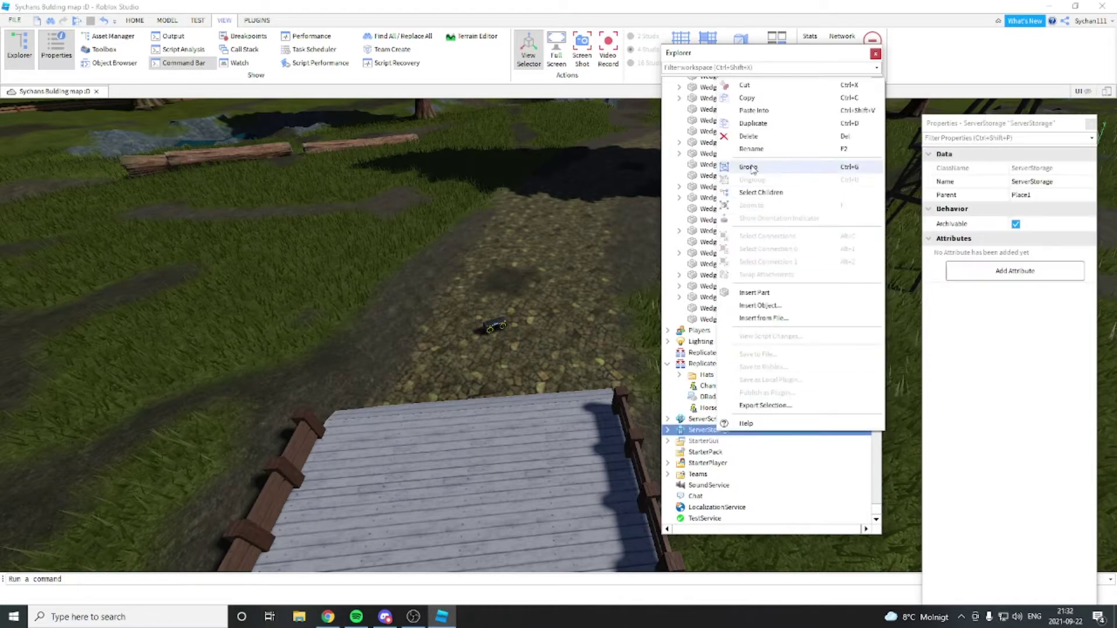
{"action": "left_click", "coordinate": [754, 110]}
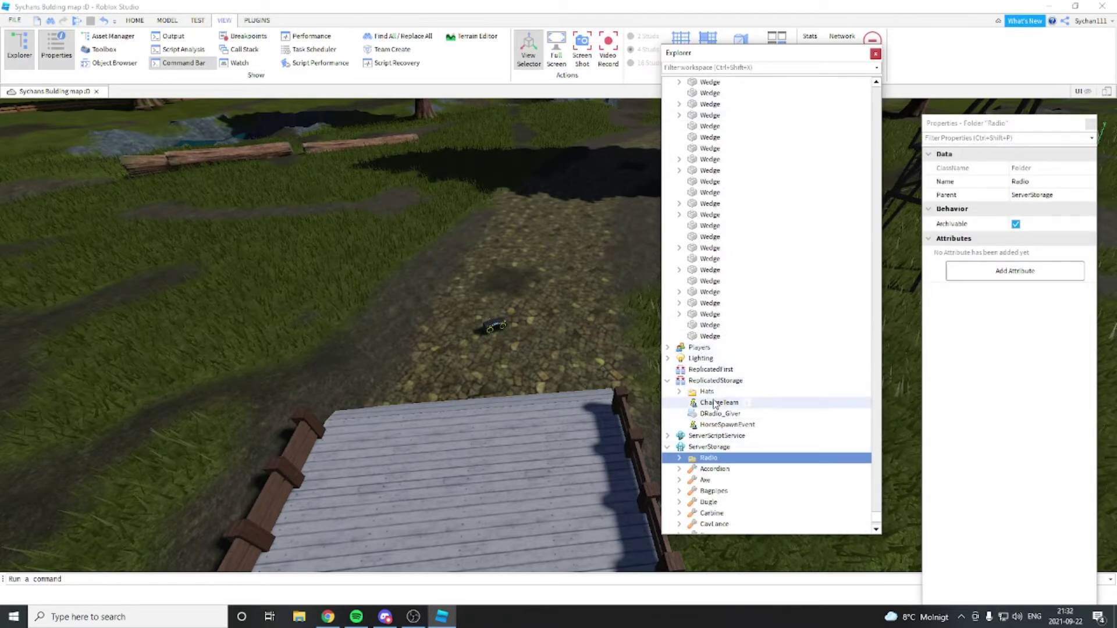
Review the moved items by collapsing ServerStorage and selecting DRadio_Giver in ReplicatedStorage.
{"action": "scroll", "coordinate": [878, 522], "scroll_direction": "down", "scroll_amount": 10}
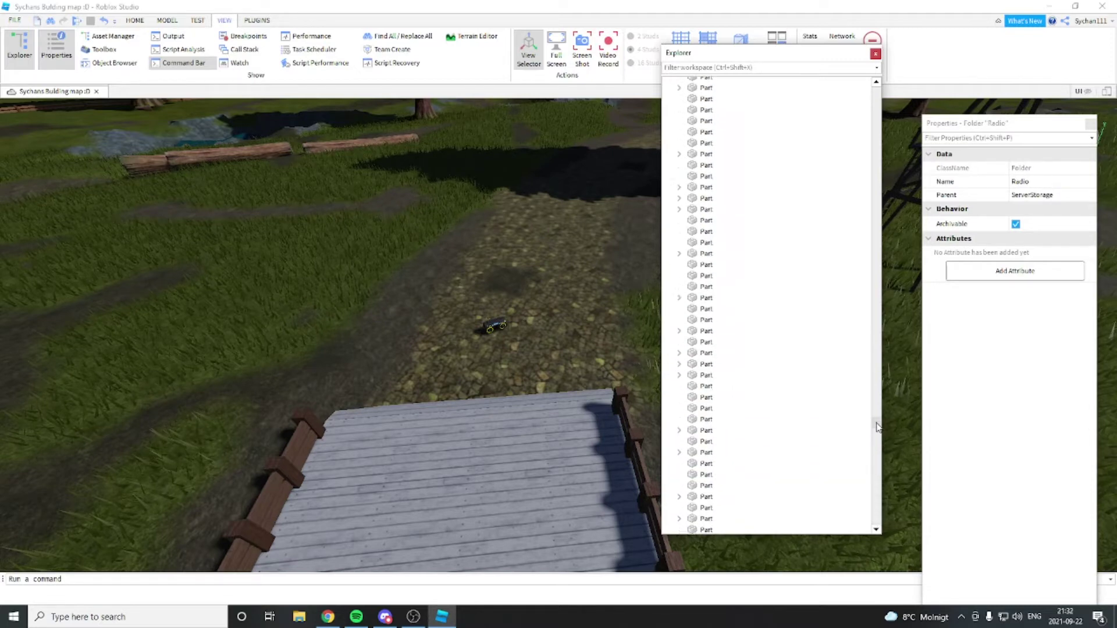
{"action": "scroll", "coordinate": [827, 500], "scroll_direction": "up", "scroll_amount": 5}
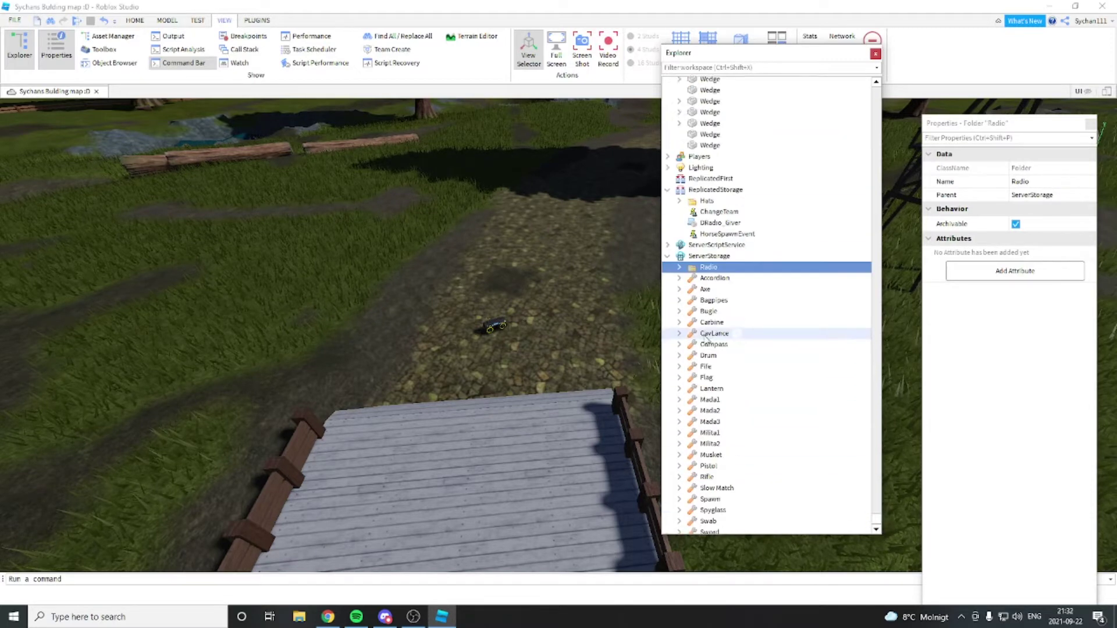
{"action": "left_click", "coordinate": [668, 290]}
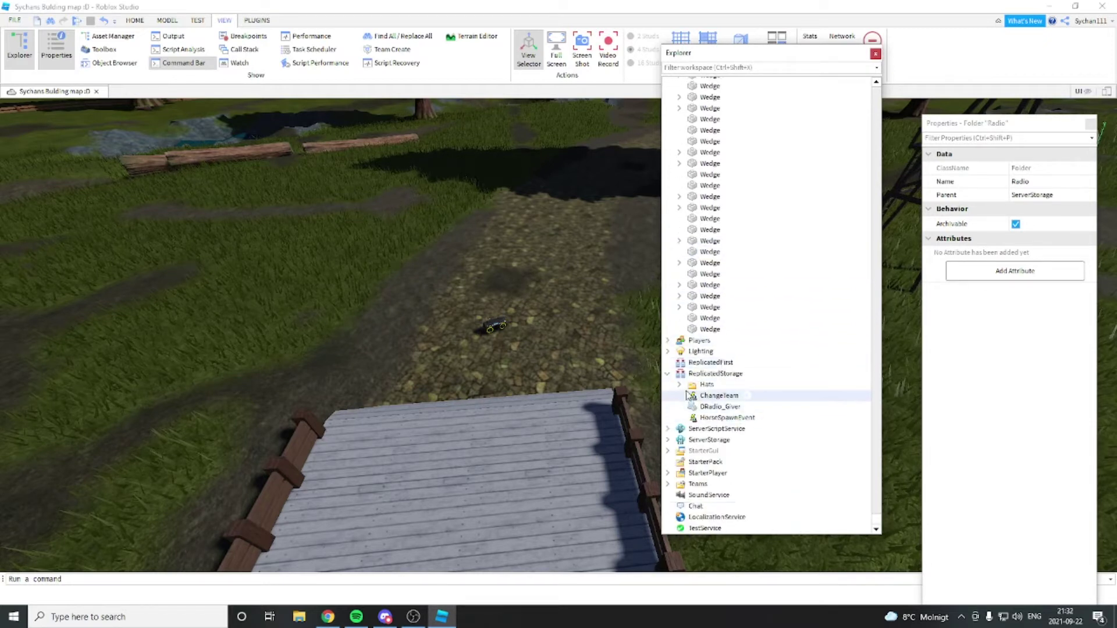
{"action": "left_click", "coordinate": [728, 409]}
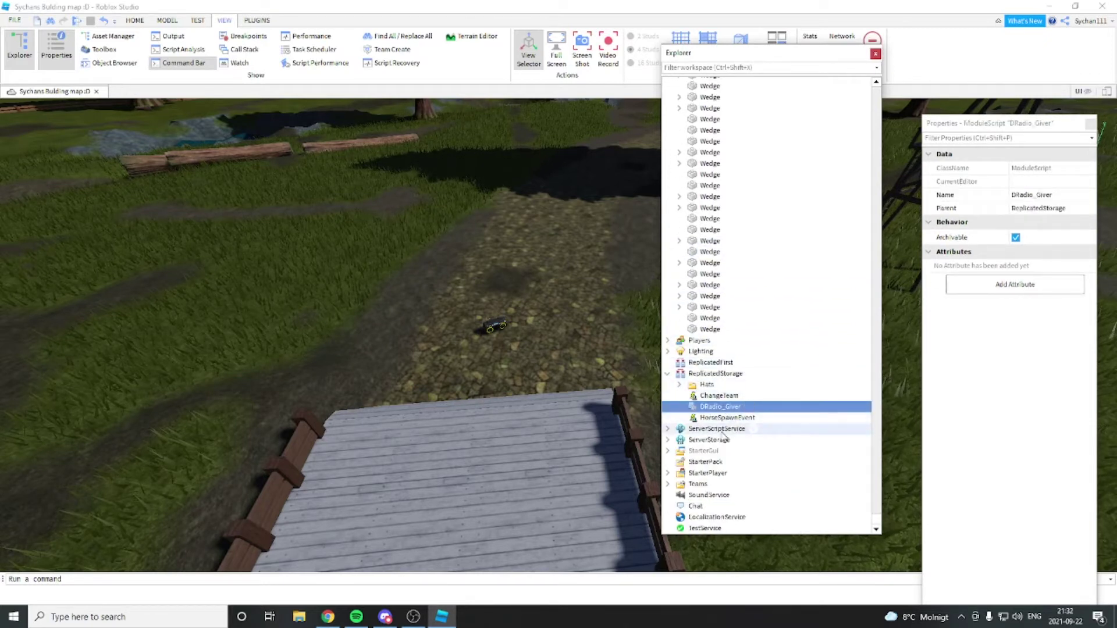
Examine the Radio folder in ServerStorage and the contents of the Radio model's R15 and R6 folders.
{"action": "left_click", "coordinate": [668, 440]}
{"action": "scroll", "coordinate": [668, 250], "scroll_direction": "down", "scroll_amount": 5}
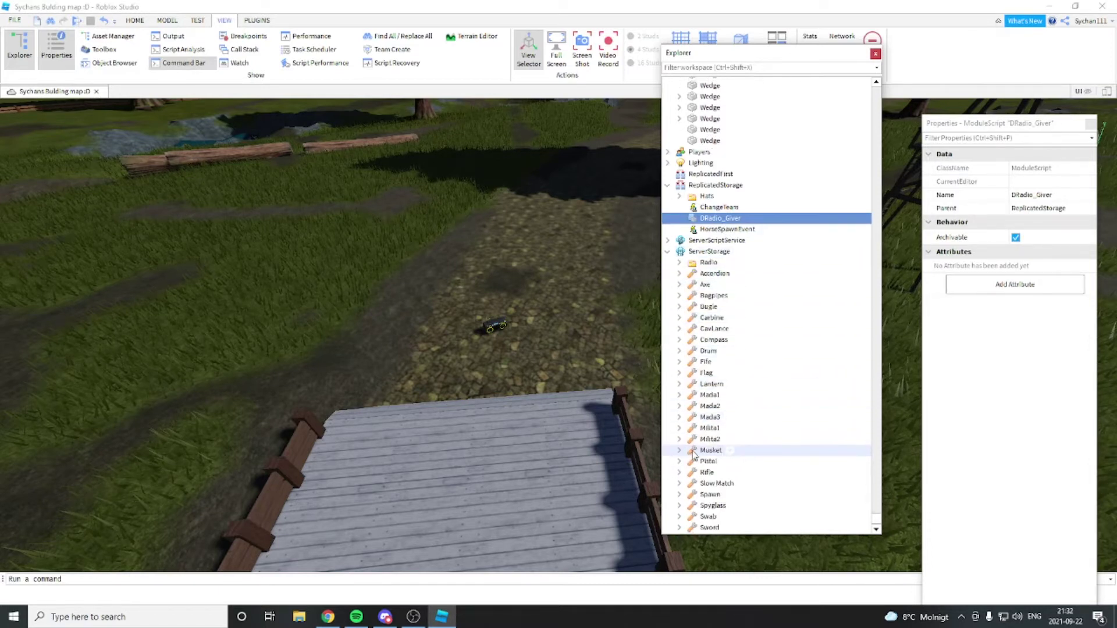
{"action": "left_click", "coordinate": [679, 262]}
{"action": "left_click_drag", "start_coordinate": [876, 518], "coordinate": [858, 80]}
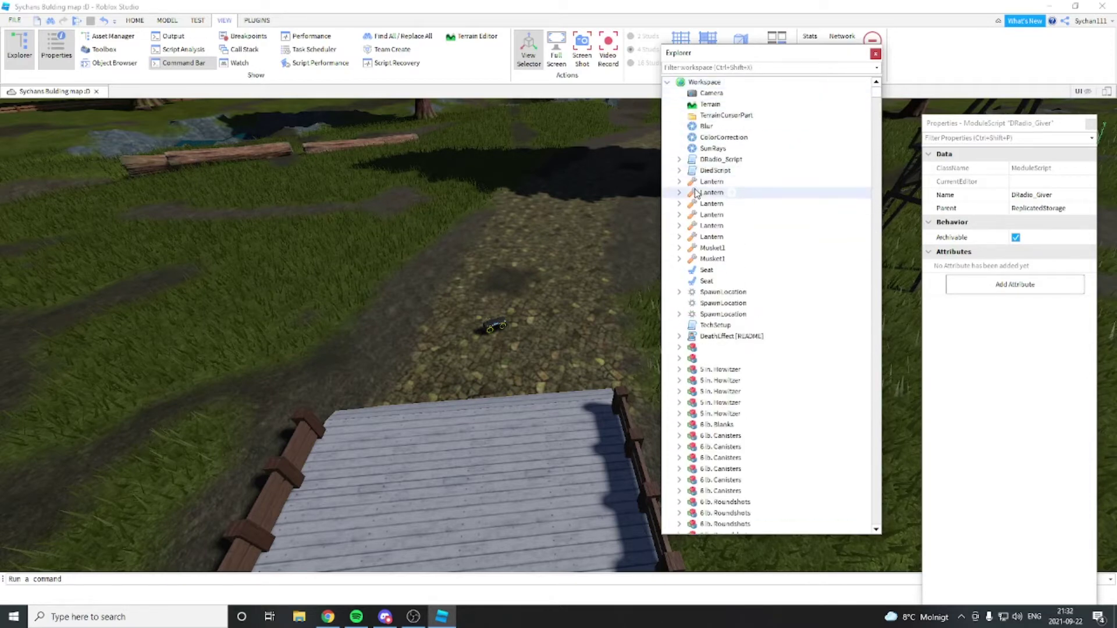
{"action": "left_click", "coordinate": [494, 328]}
{"action": "scroll", "coordinate": [724, 359], "scroll_direction": "down", "scroll_amount": 5}
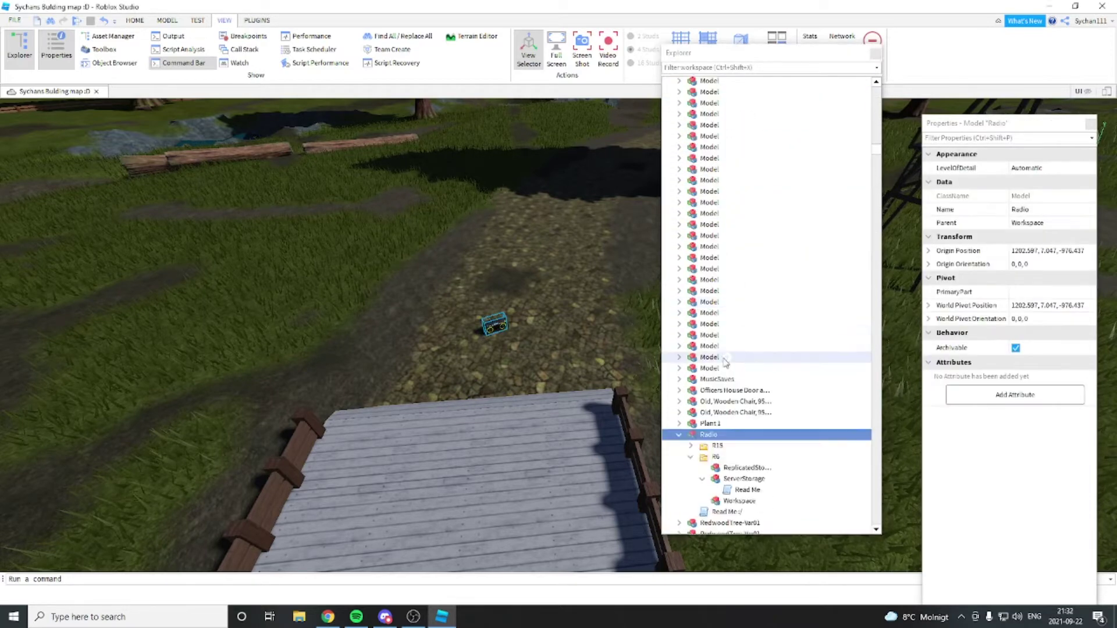
{"action": "left_click", "coordinate": [692, 384]}
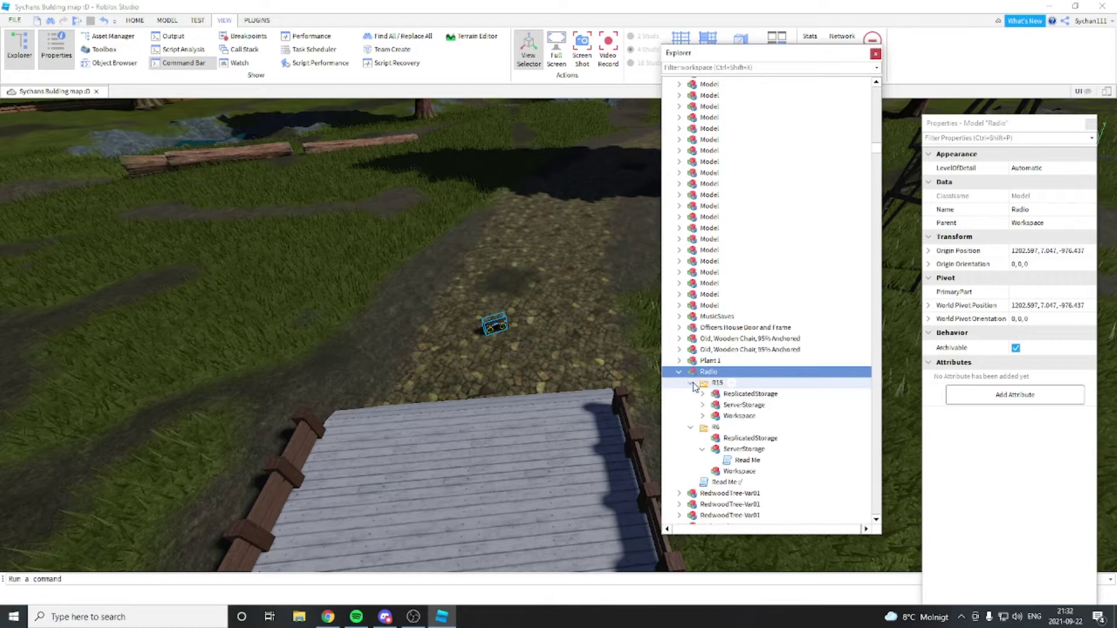
{"action": "left_click", "coordinate": [703, 416]}
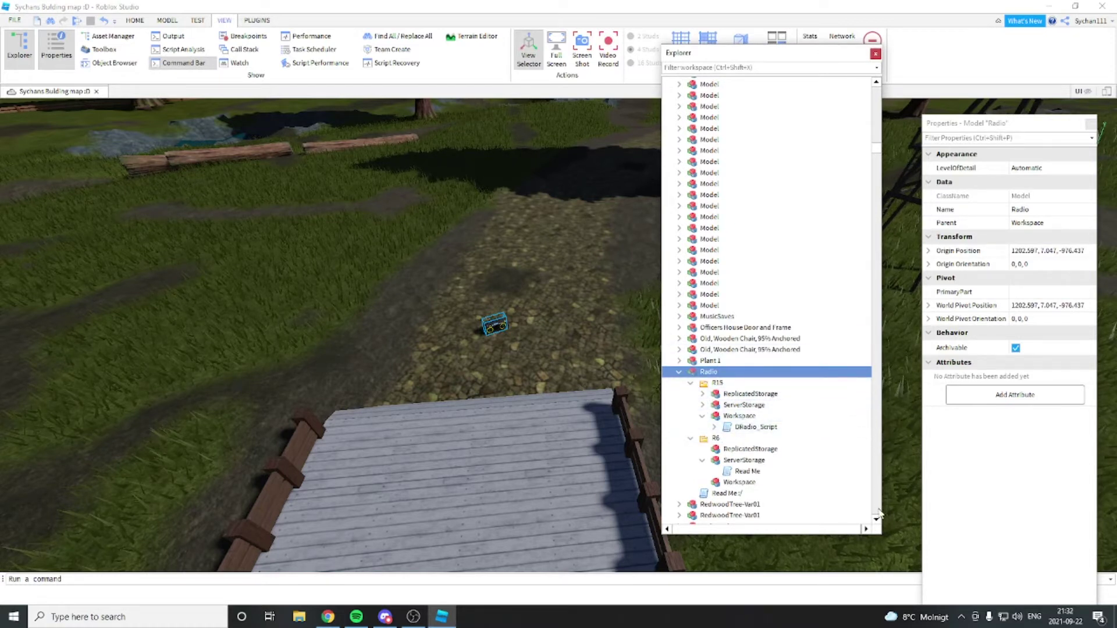
Find DRadio_Script in the Workspace by filtering the Explorer for "dr", clear the filter, and select the script's GamePassId value.
{"action": "type", "text": "dr"}
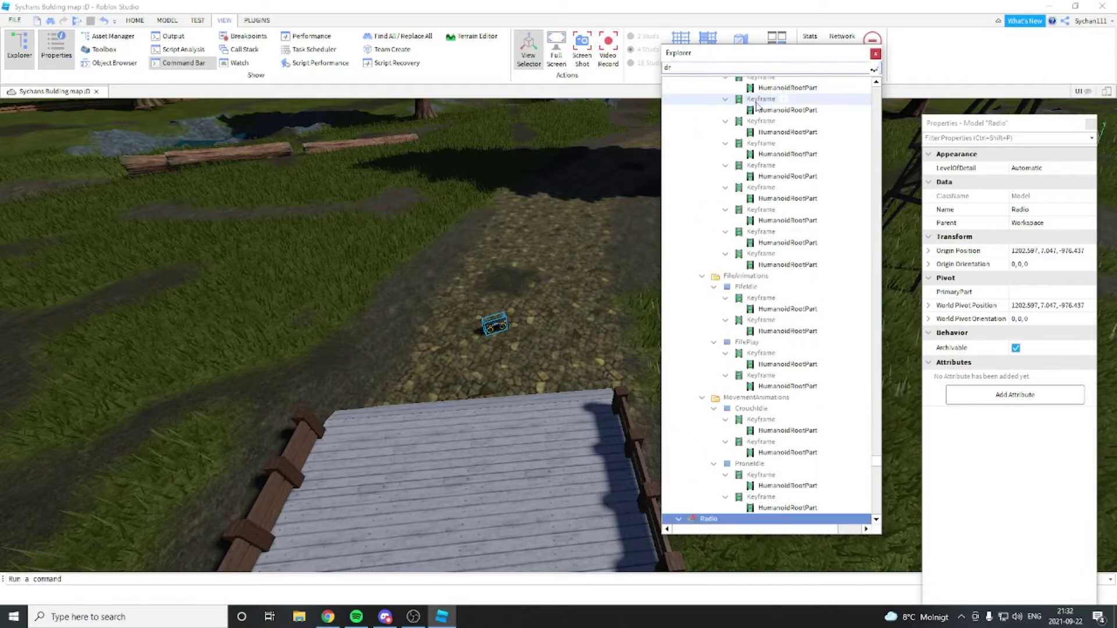
{"action": "left_click_drag", "start_coordinate": [877, 464], "coordinate": [876, 84]}
{"action": "left_click", "coordinate": [713, 93]}
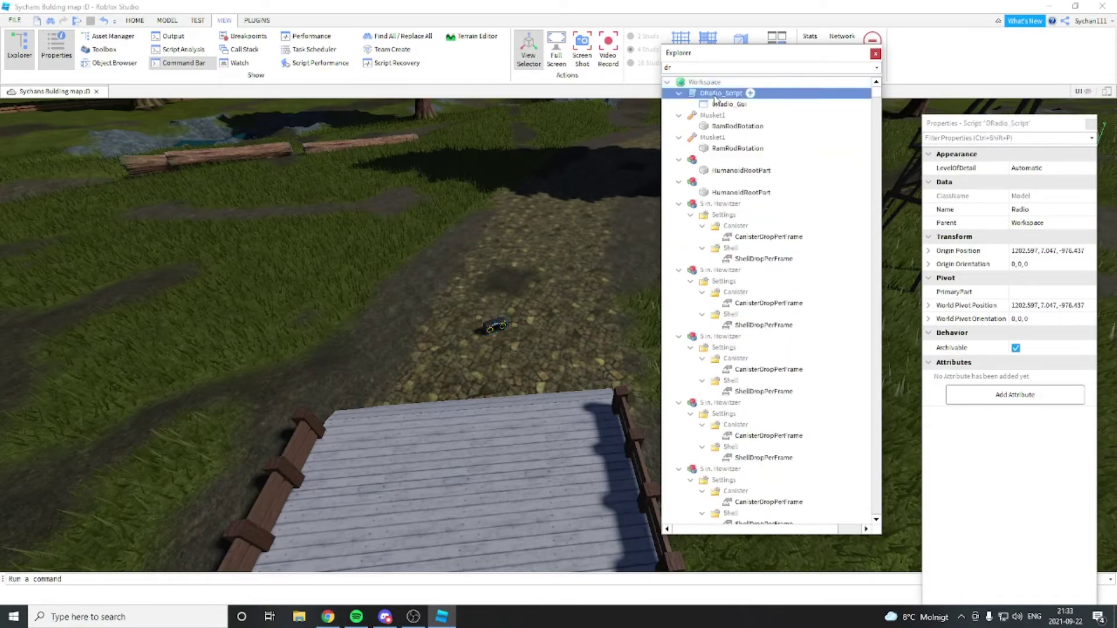
{"action": "key", "text": "BackSpace"}
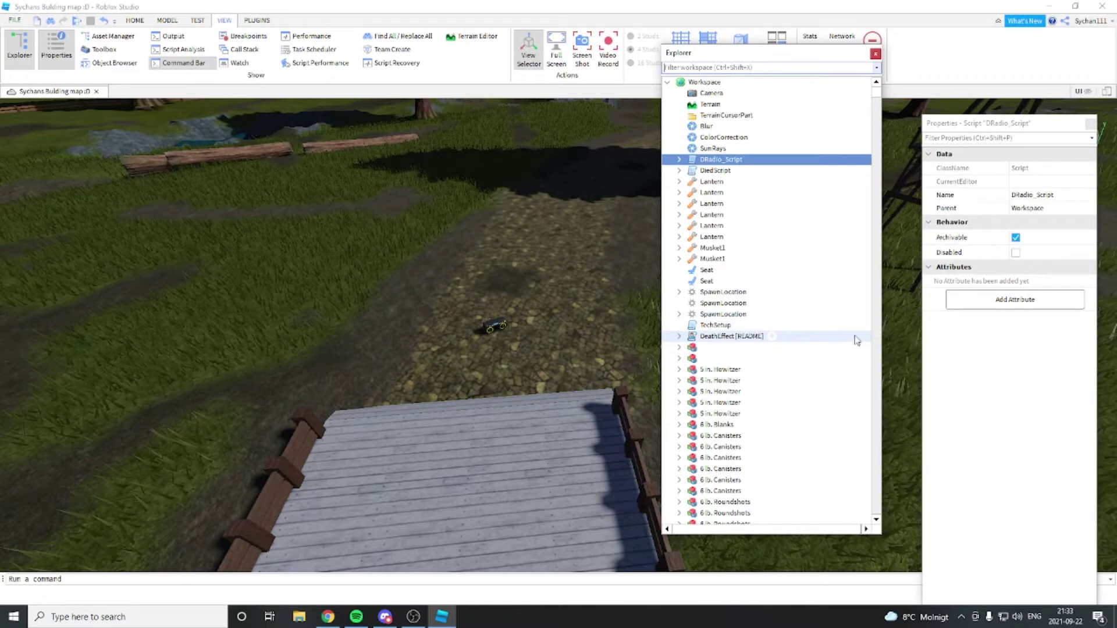
{"action": "left_click", "coordinate": [679, 160]}
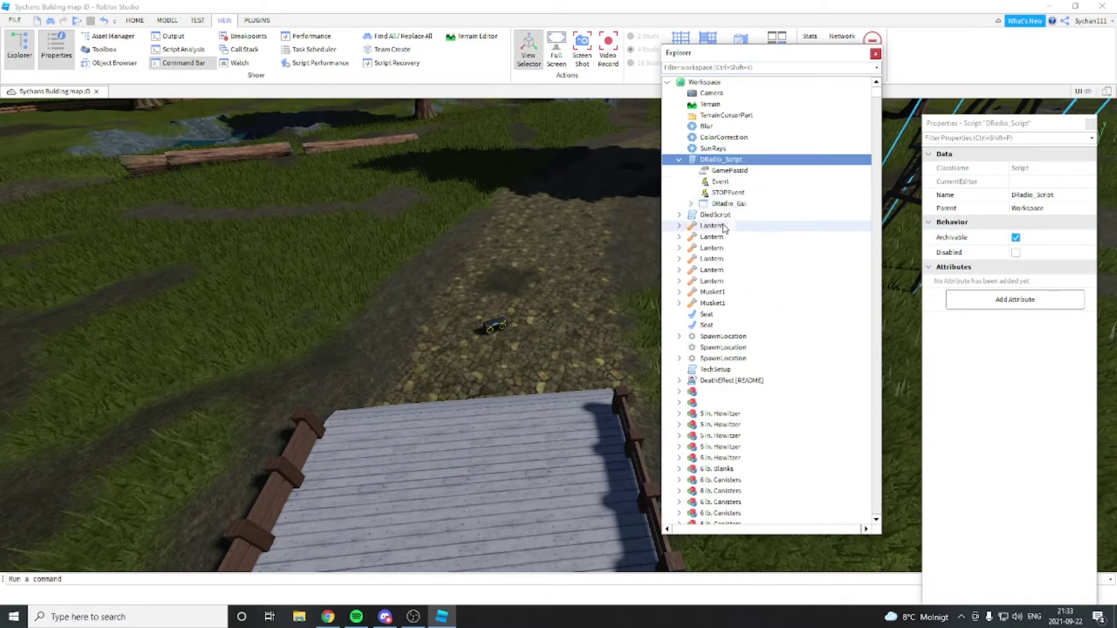
{"action": "left_click", "coordinate": [691, 204]}
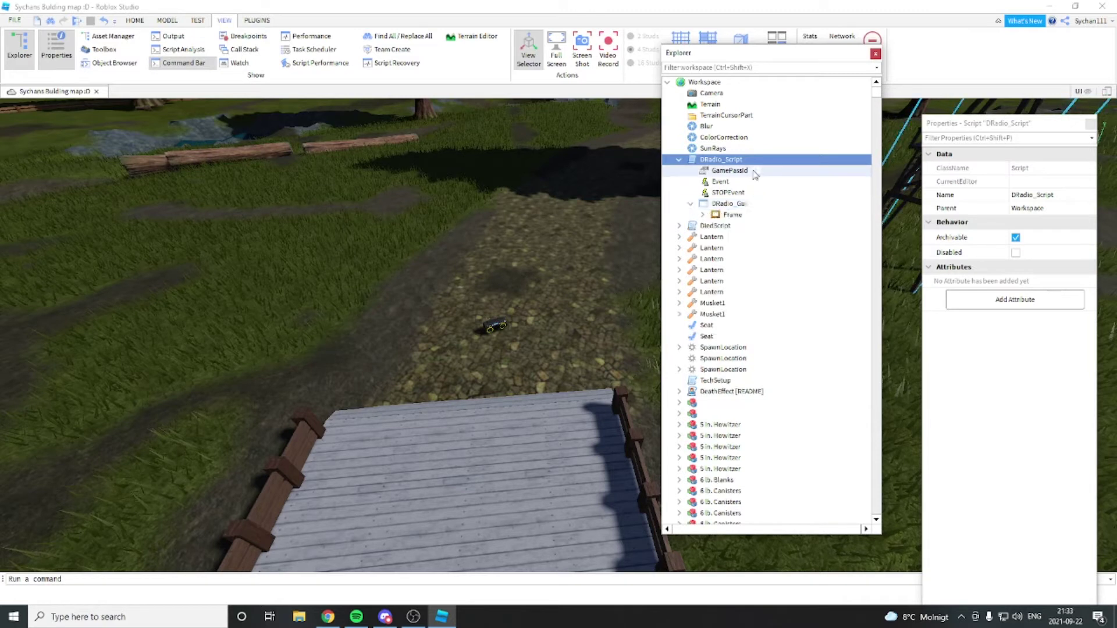
{"action": "left_click", "coordinate": [730, 170]}
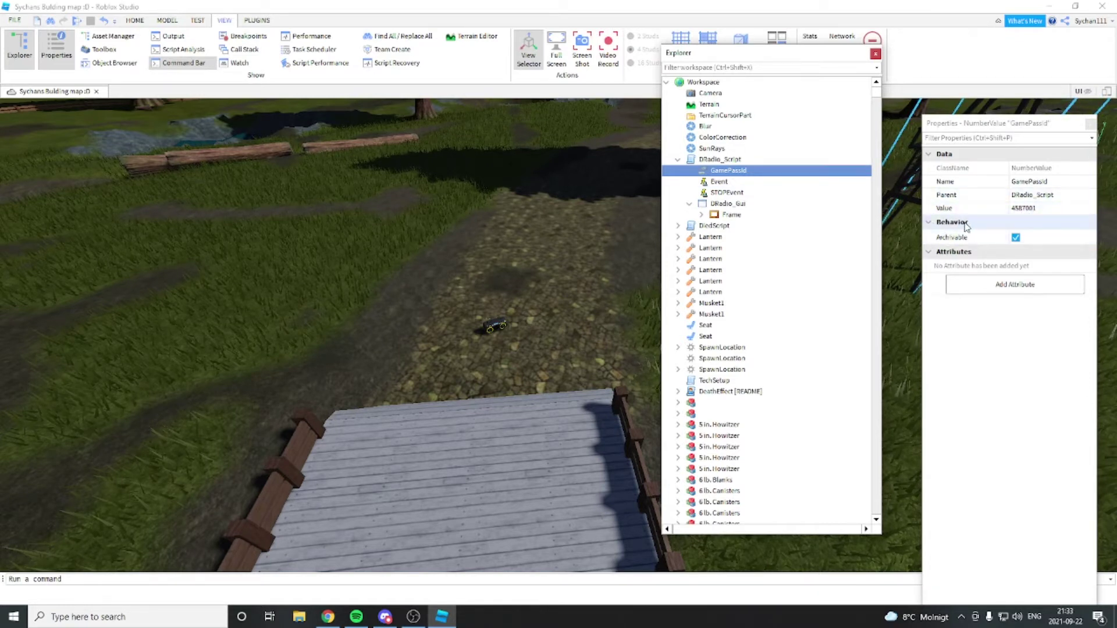
Switch to Chrome and start adding a pass from the store of the "Sychans Bulding map :D" experience.
{"action": "left_click", "coordinate": [327, 617]}
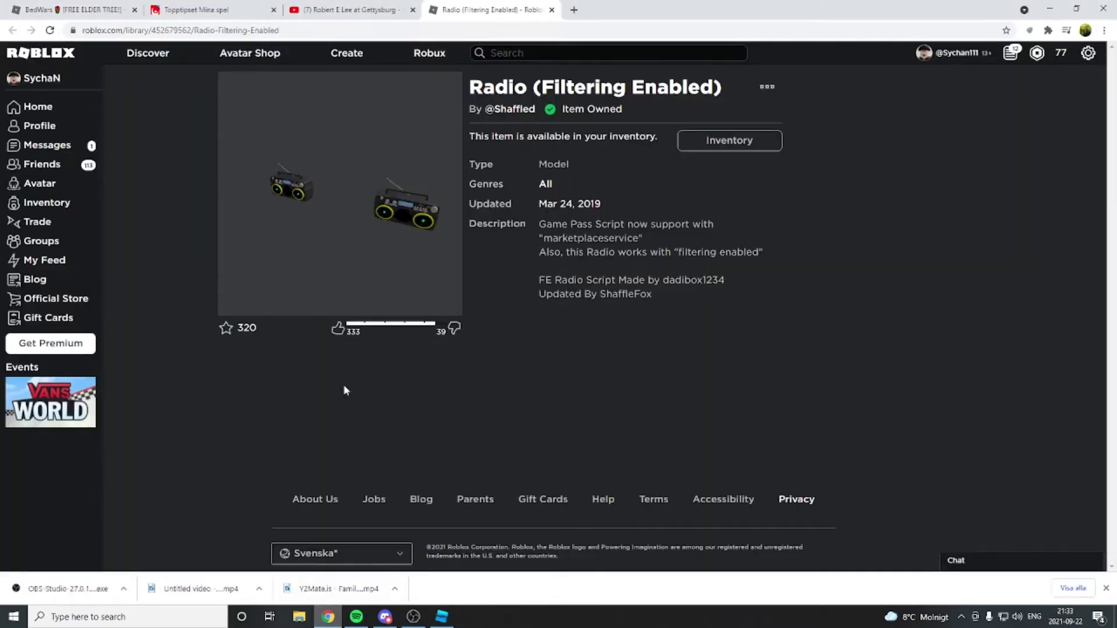
{"action": "left_click", "coordinate": [356, 67]}
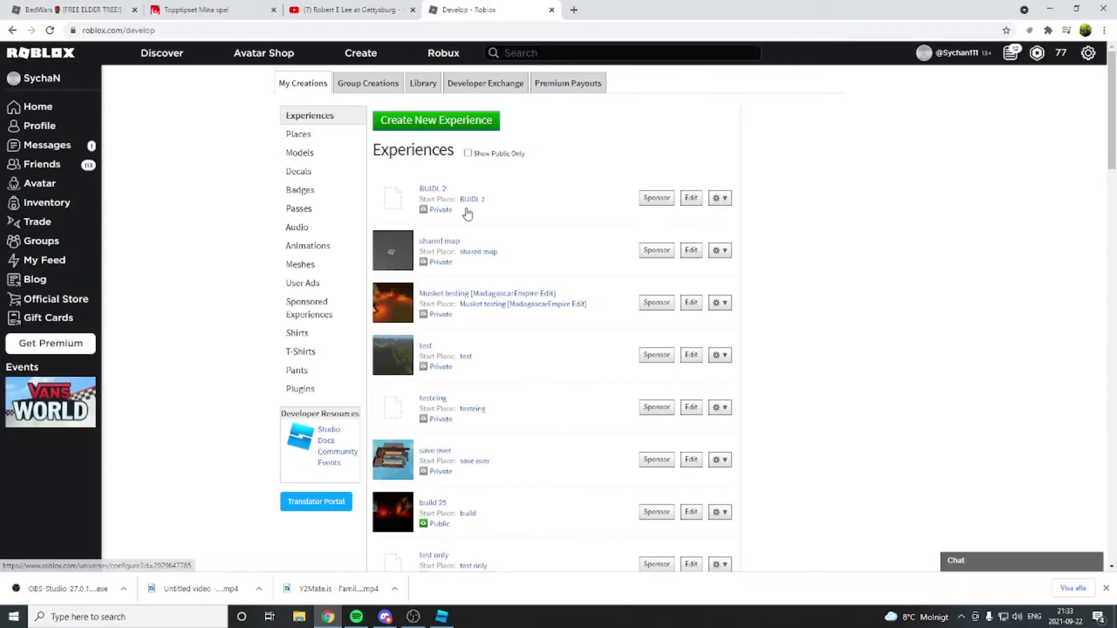
{"action": "scroll", "coordinate": [523, 309], "scroll_direction": "down", "scroll_amount": 4}
{"action": "scroll", "coordinate": [523, 317], "scroll_direction": "down", "scroll_amount": 4}
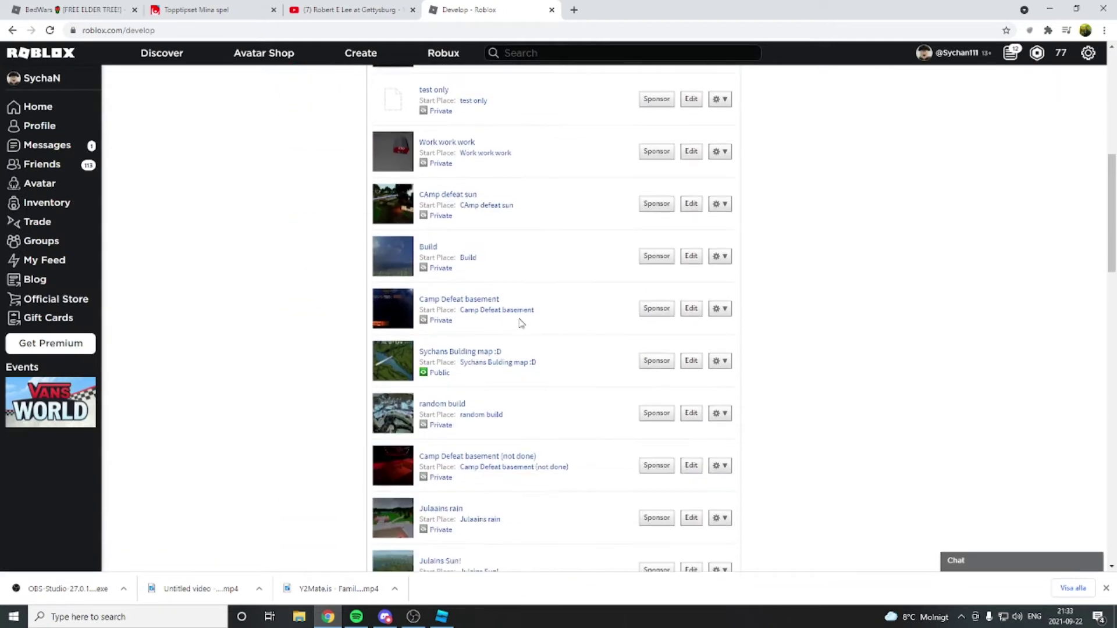
{"action": "left_click", "coordinate": [512, 366]}
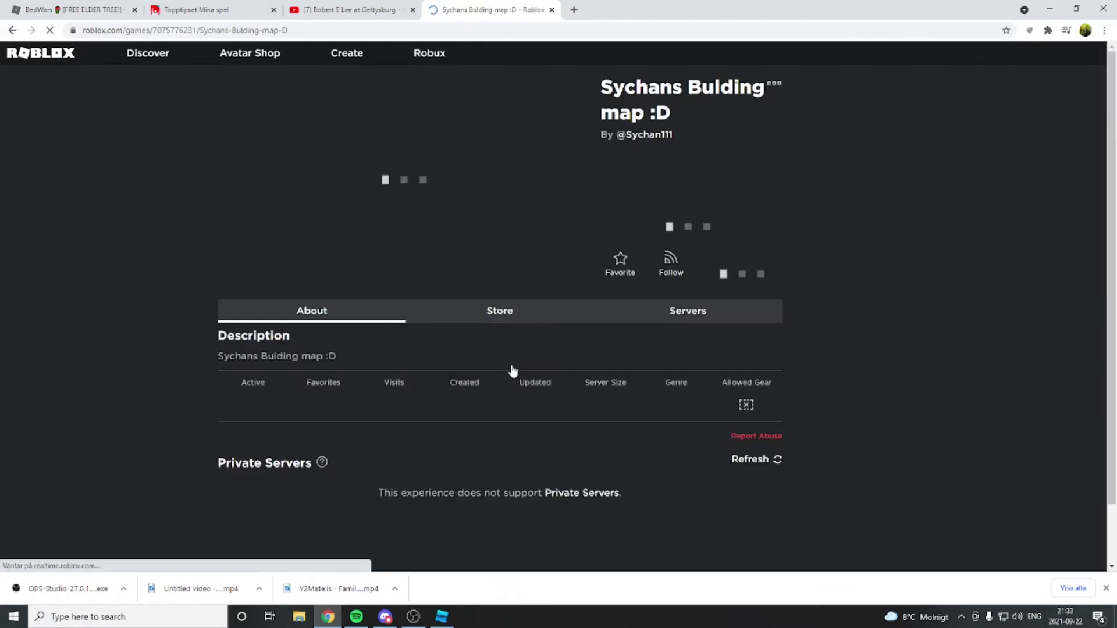
{"action": "left_click", "coordinate": [502, 312]}
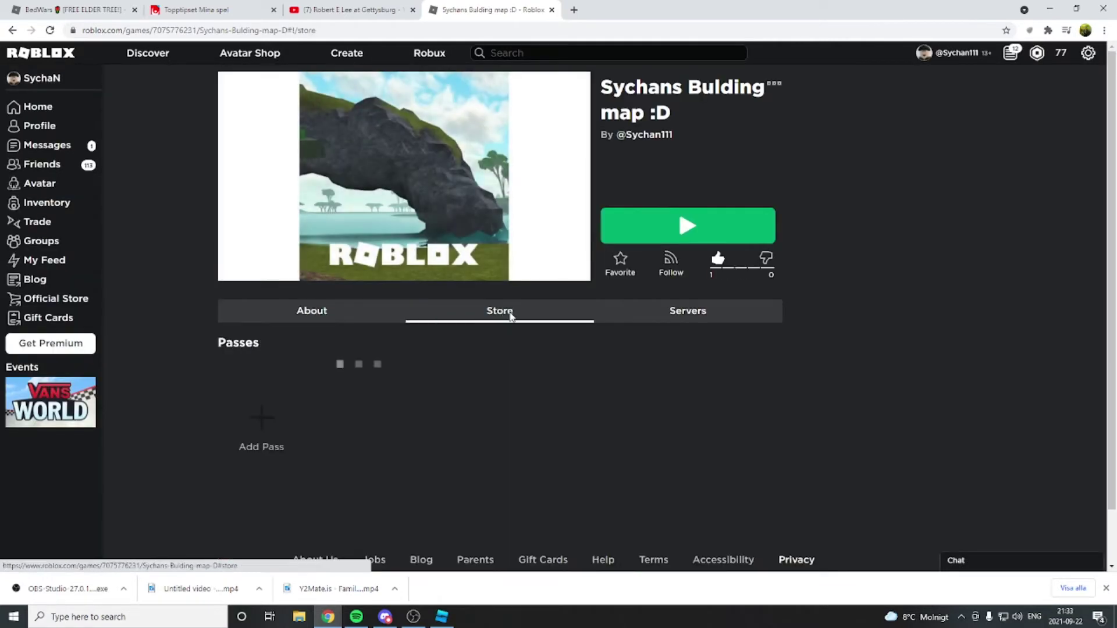
{"action": "scroll", "coordinate": [407, 361], "scroll_direction": "down", "scroll_amount": 2}
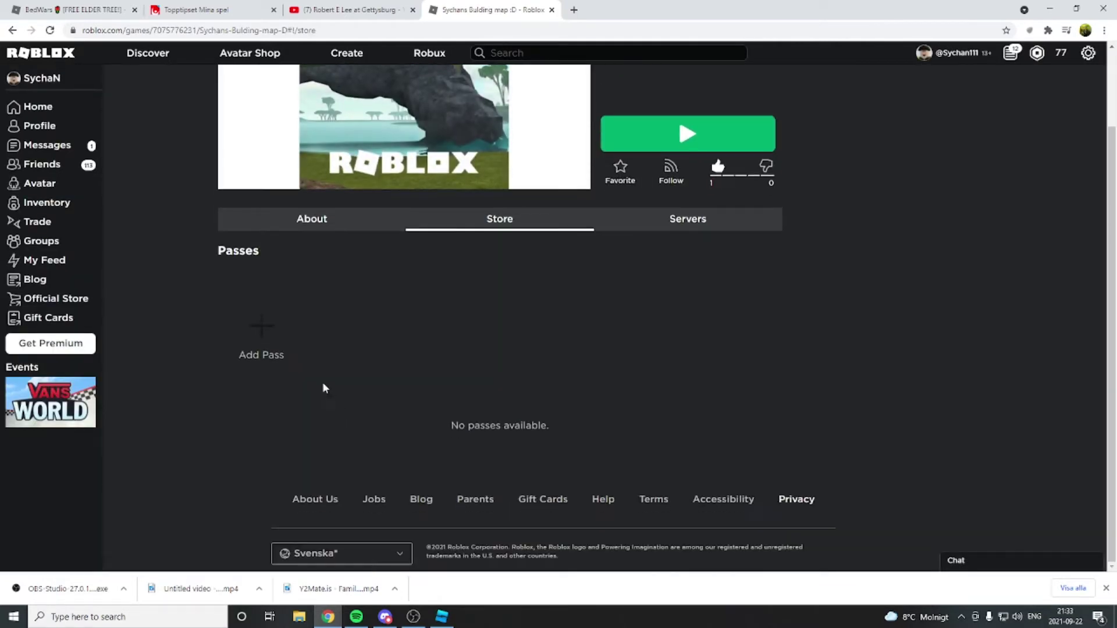
{"action": "left_click", "coordinate": [266, 331]}
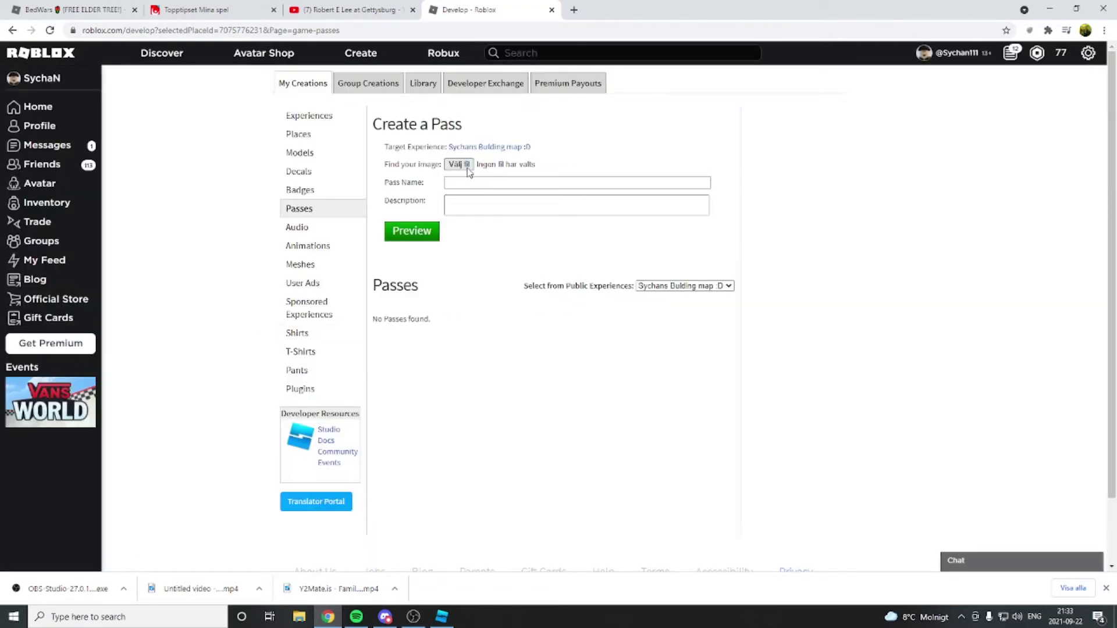
Choose the "blue team" picture from the desktop's Mada random folder as the pass image.
{"action": "left_click", "coordinate": [464, 165]}
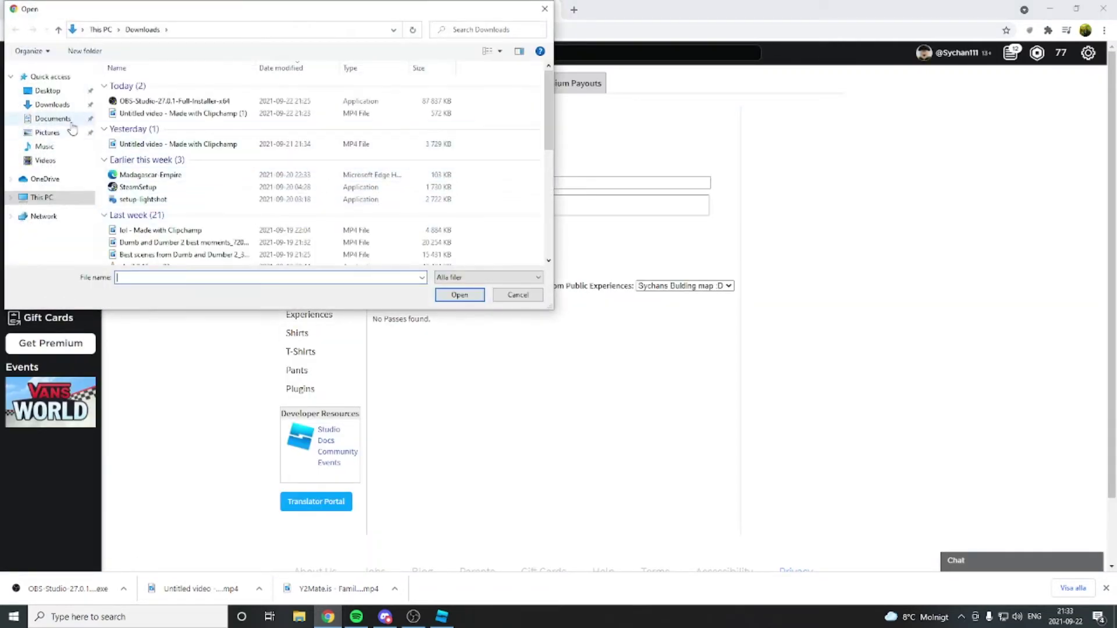
{"action": "left_click", "coordinate": [53, 92]}
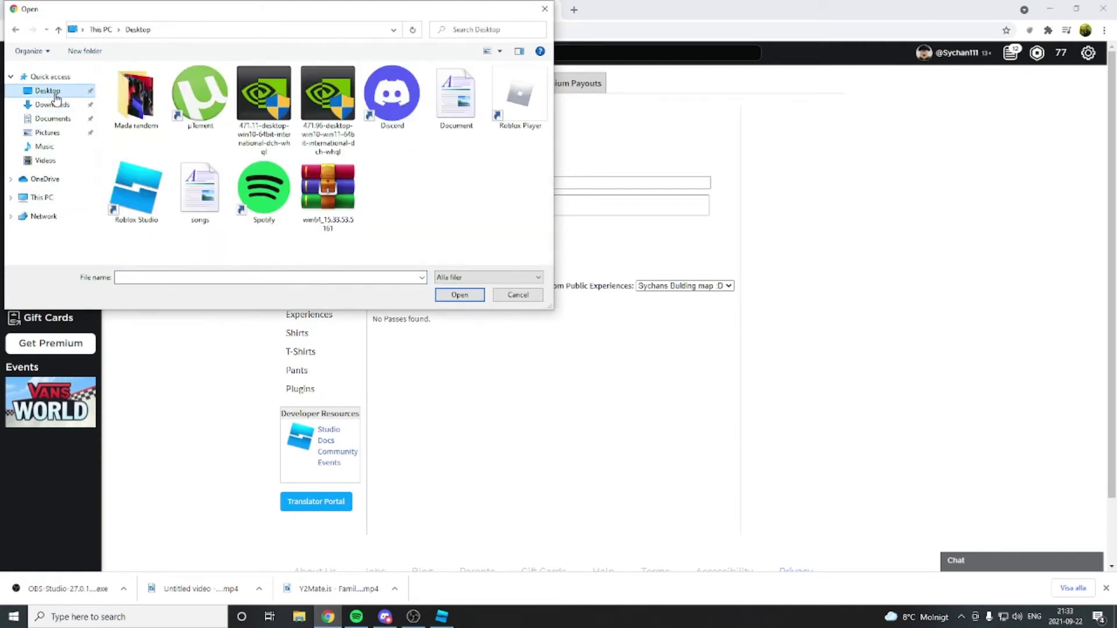
{"action": "double_click", "coordinate": [135, 96]}
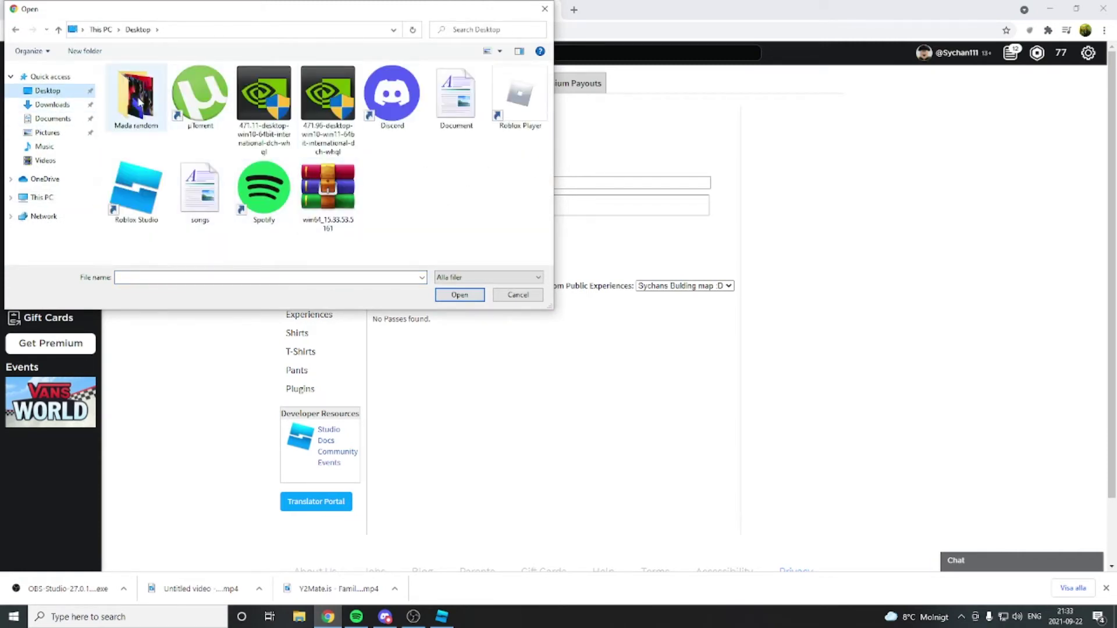
{"action": "double_click", "coordinate": [328, 105]}
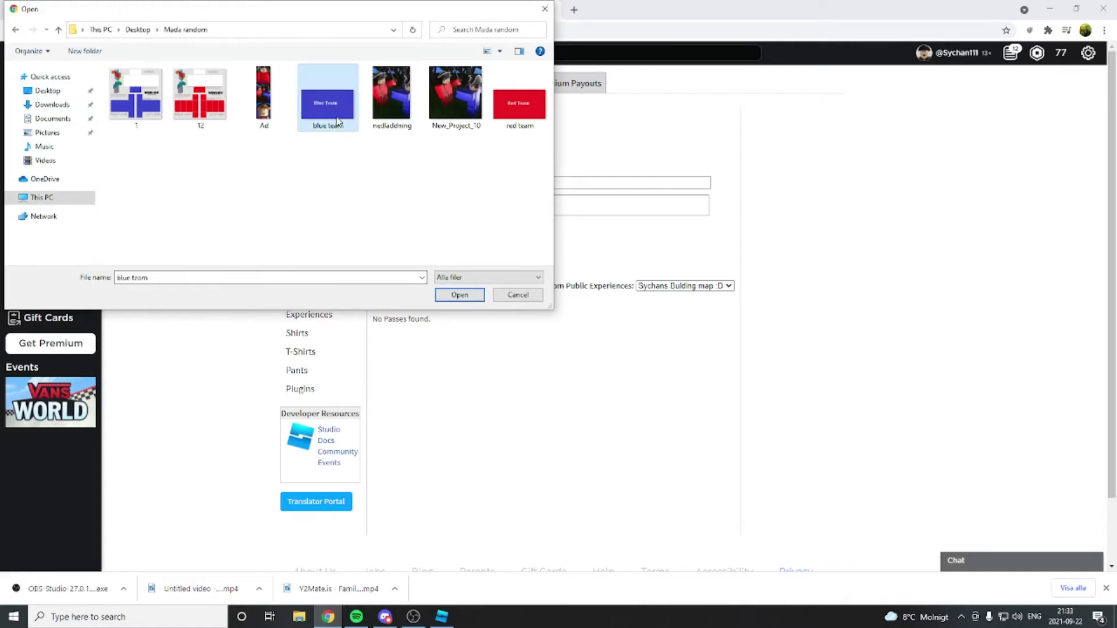
Enter Boombox as both the pass name and description, then preview and upload the pass.
{"action": "left_click", "coordinate": [510, 209]}
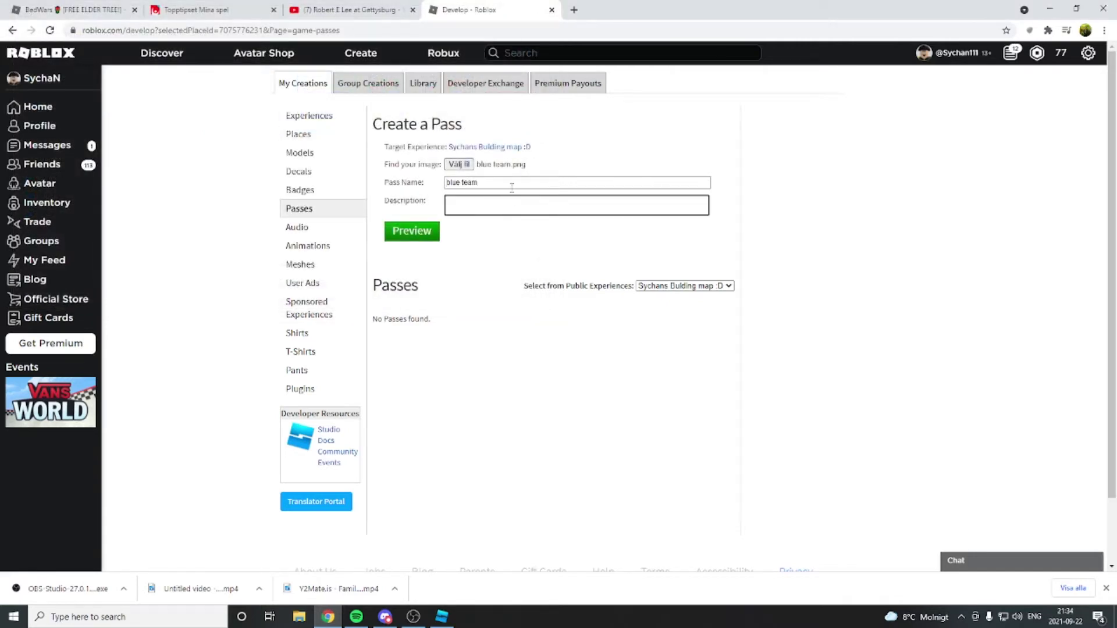
{"action": "left_click_drag", "start_coordinate": [511, 188], "coordinate": [222, 183]}
{"action": "type", "text": "Boombox"}
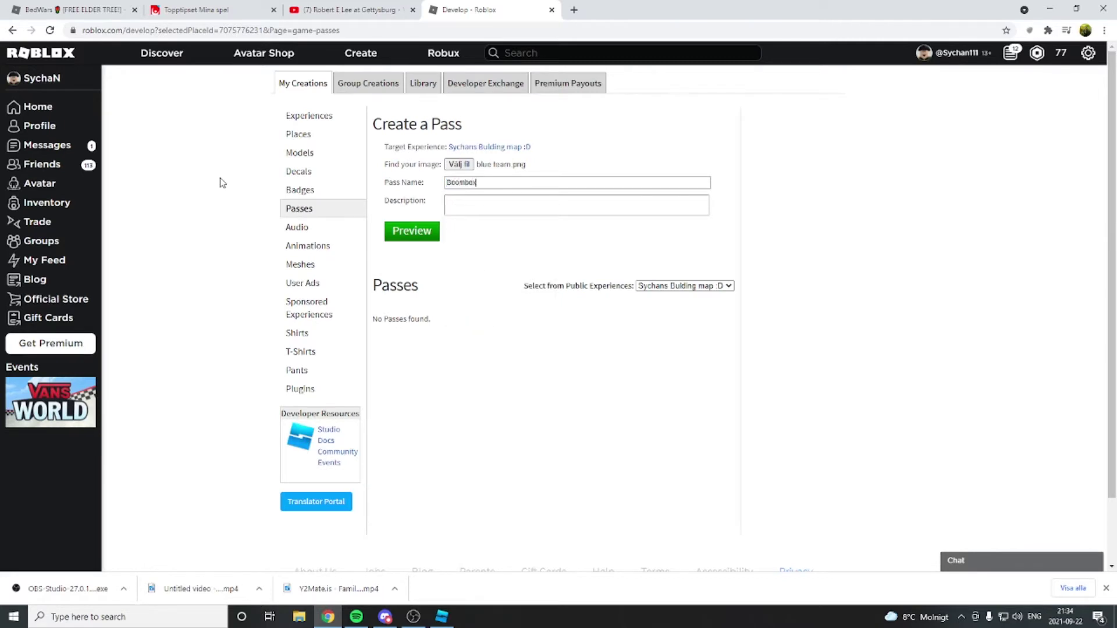
{"action": "left_click", "coordinate": [446, 205]}
{"action": "type", "text": "Boombox"}
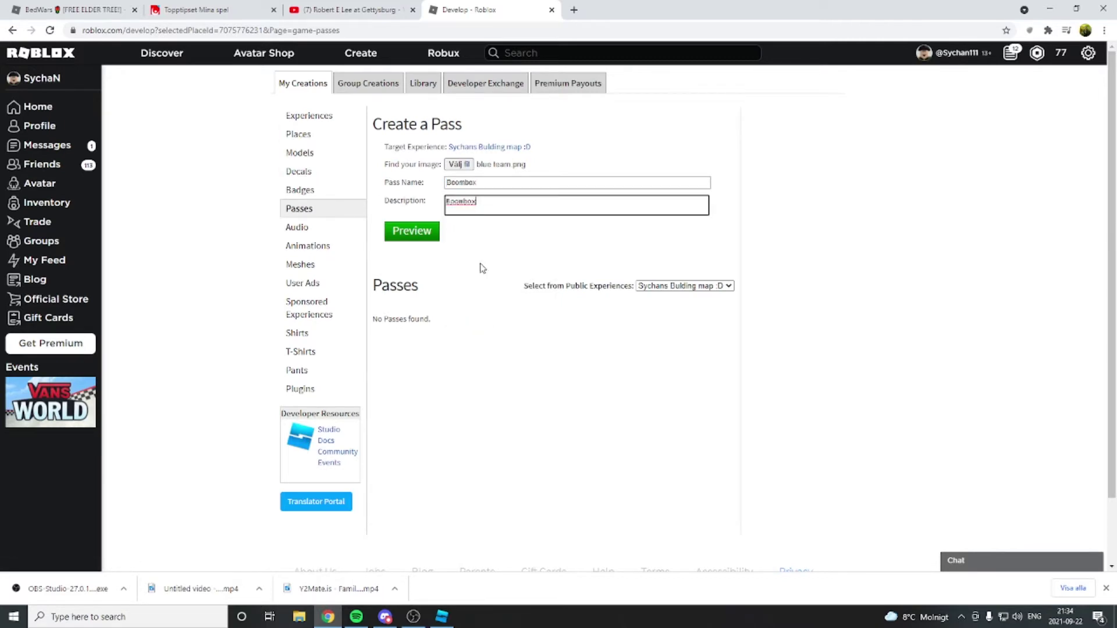
{"action": "left_click", "coordinate": [424, 235]}
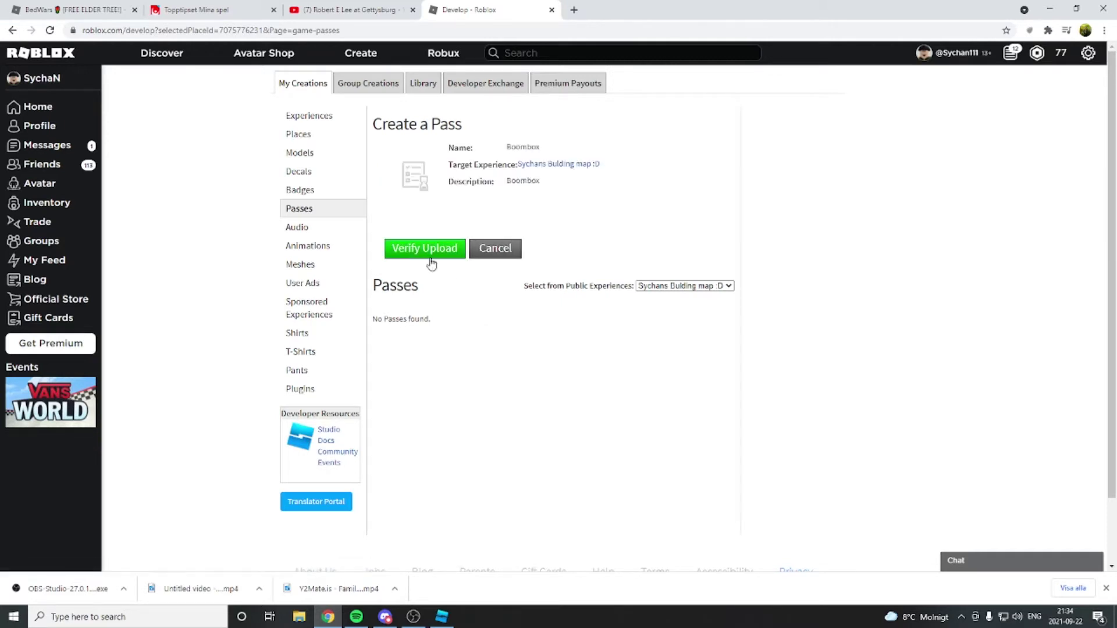
{"action": "left_click", "coordinate": [427, 258]}
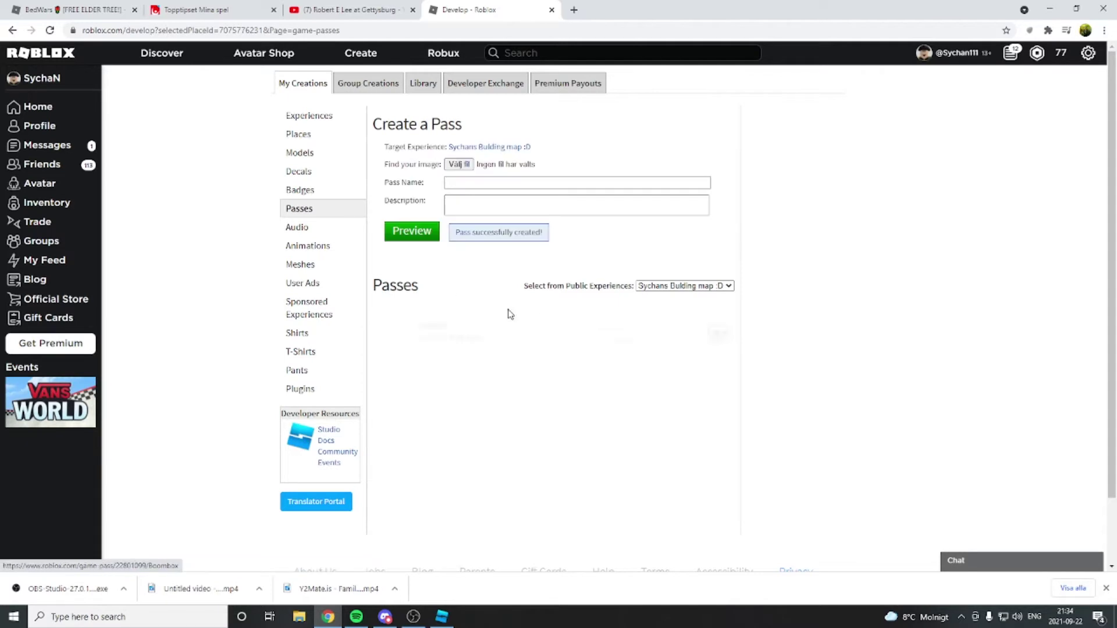
Configure the Boombox pass to be for sale at a price of 5 Robux and save it.
{"action": "left_click", "coordinate": [720, 334]}
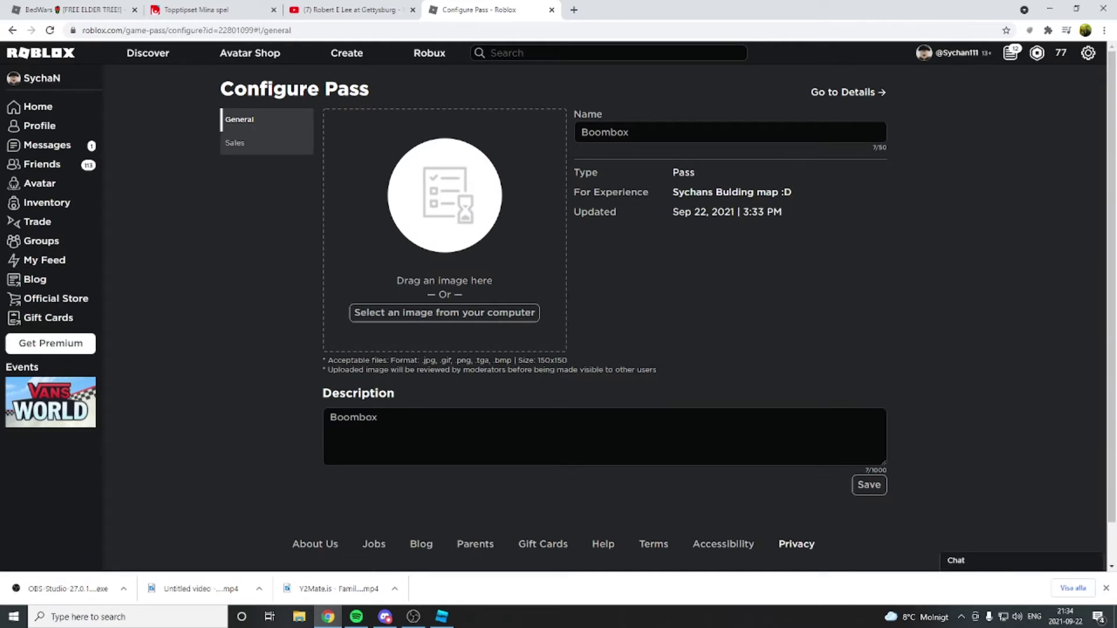
{"action": "left_click", "coordinate": [251, 150]}
{"action": "left_click", "coordinate": [861, 126]}
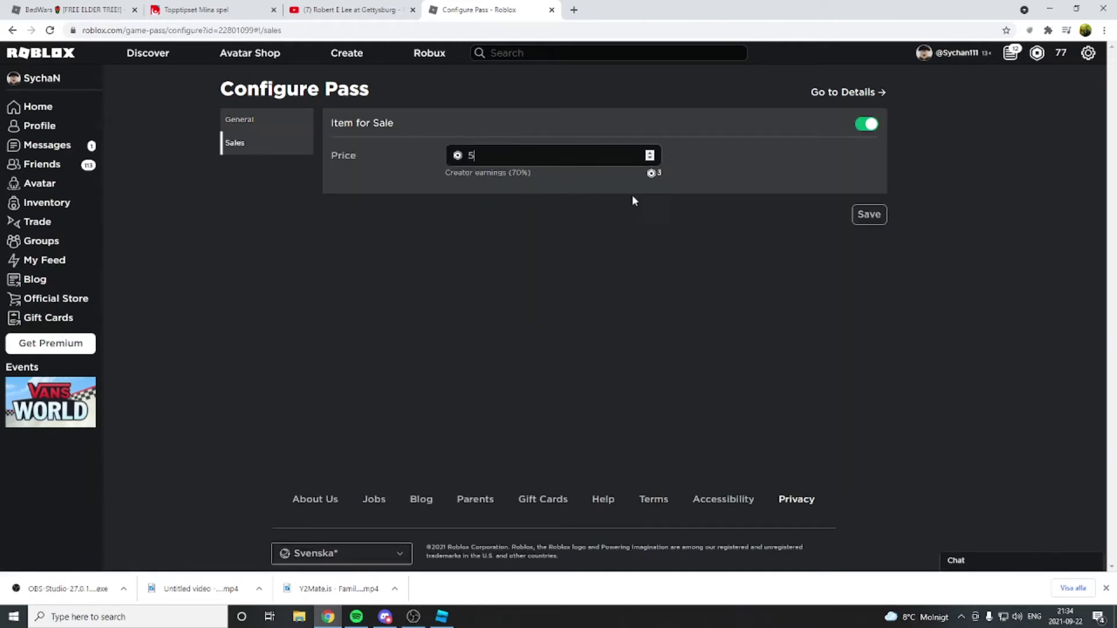
{"action": "left_click", "coordinate": [869, 216]}
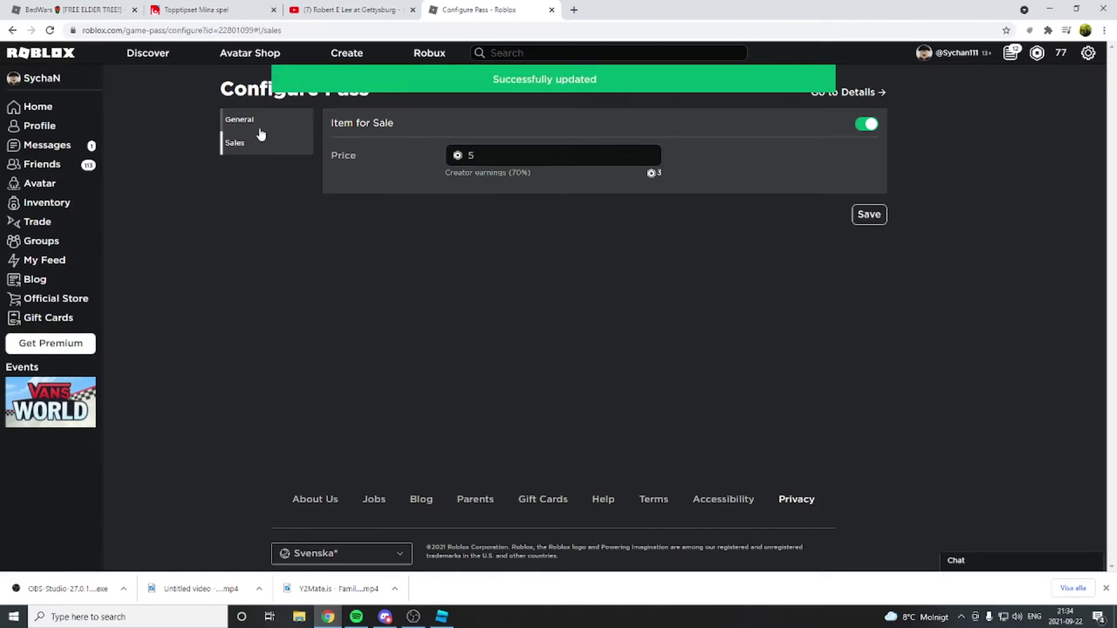
Copy the Boombox pass ID from the web address of its general configuration page.
{"action": "left_click", "coordinate": [231, 123]}
{"action": "left_click", "coordinate": [248, 141]}
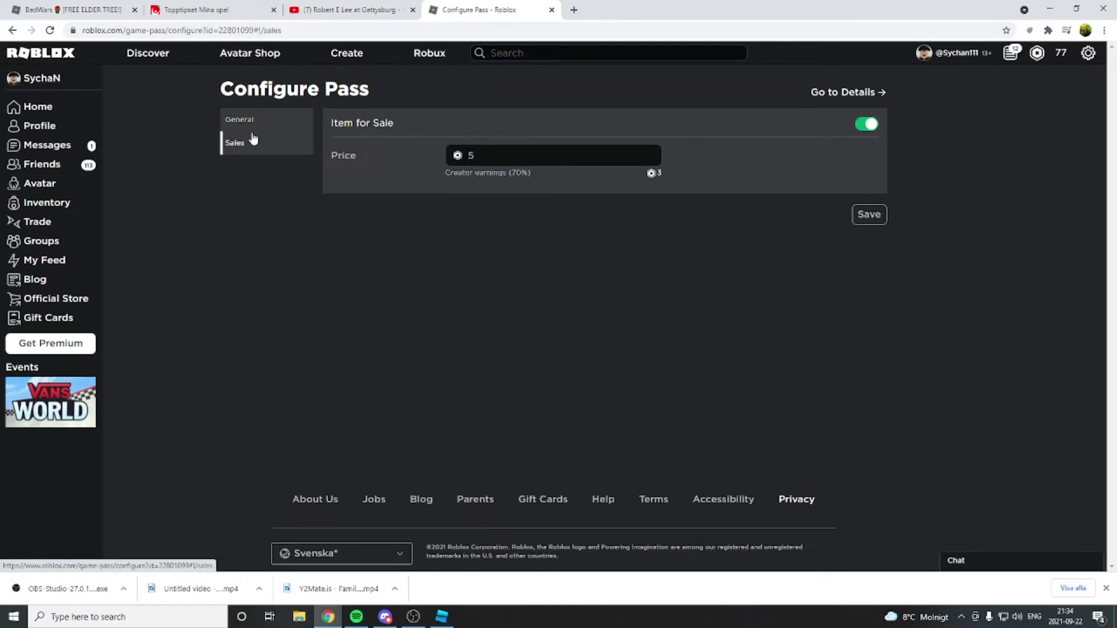
{"action": "left_click", "coordinate": [238, 120]}
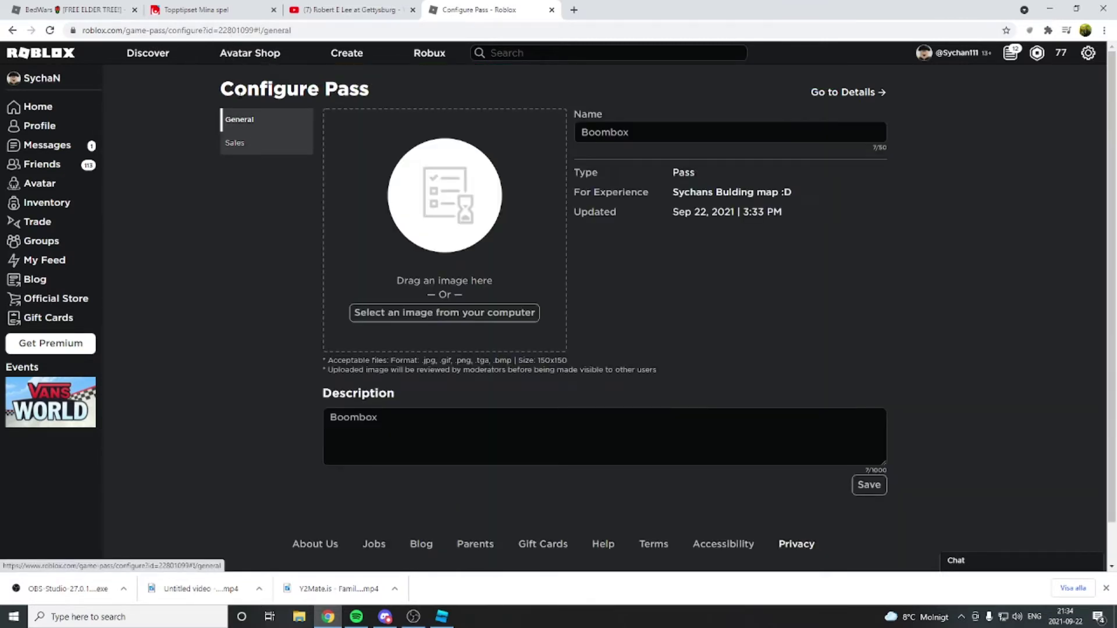
{"action": "double_click", "coordinate": [241, 30]}
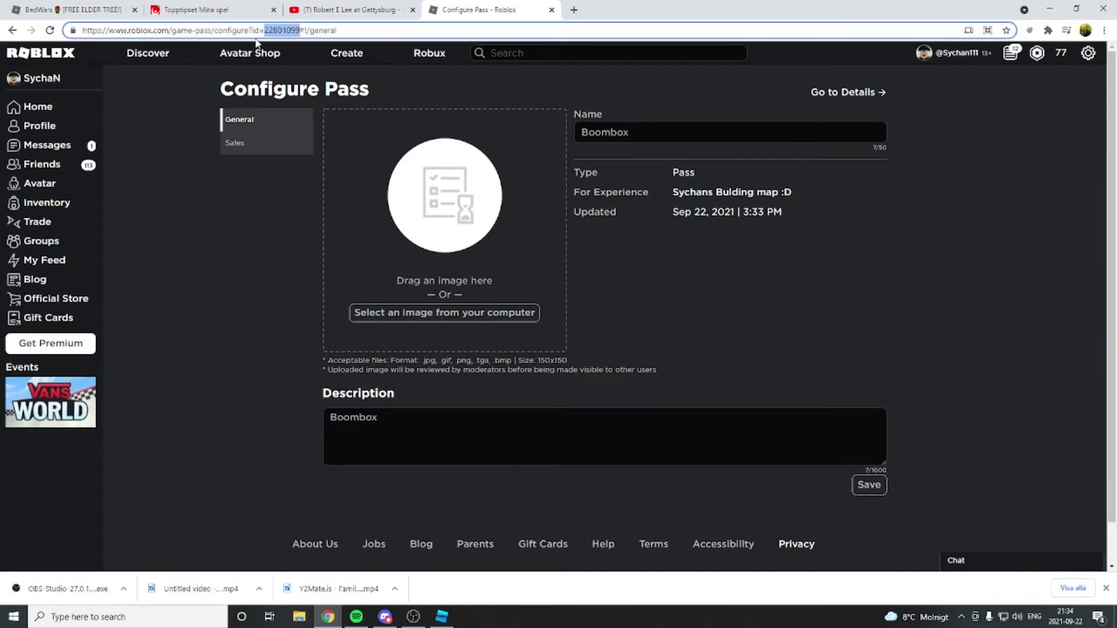
{"action": "right_click", "coordinate": [286, 35]}
{"action": "left_click", "coordinate": [349, 114]}
Switch back to Roblox Studio and set the GamePassId value to the copied pass ID, 22801099.
{"action": "left_click", "coordinate": [441, 617]}
{"action": "left_click", "coordinate": [1041, 208]}
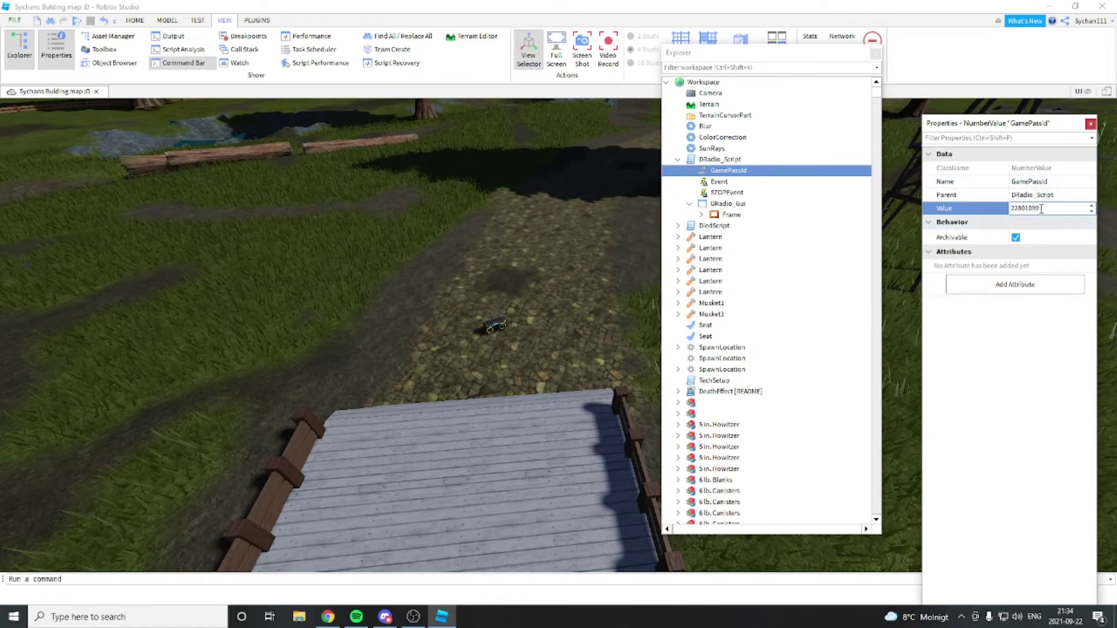
{"action": "key", "text": "Return"}
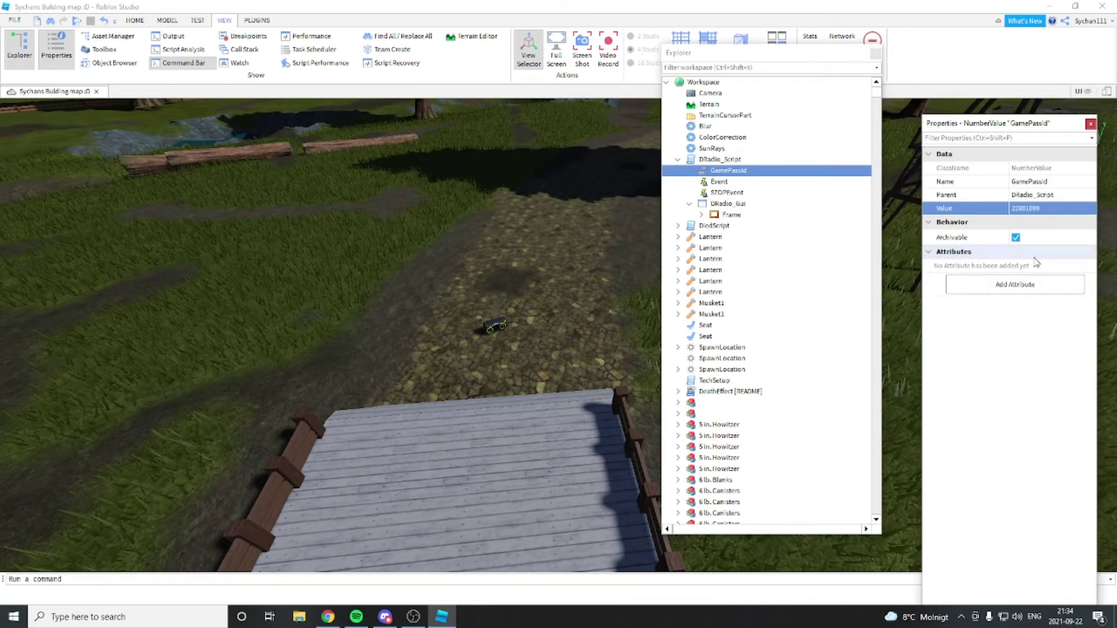
Close the Explorer and Properties windows to clear the view of the map.
{"action": "key", "text": "alt+Tab"}
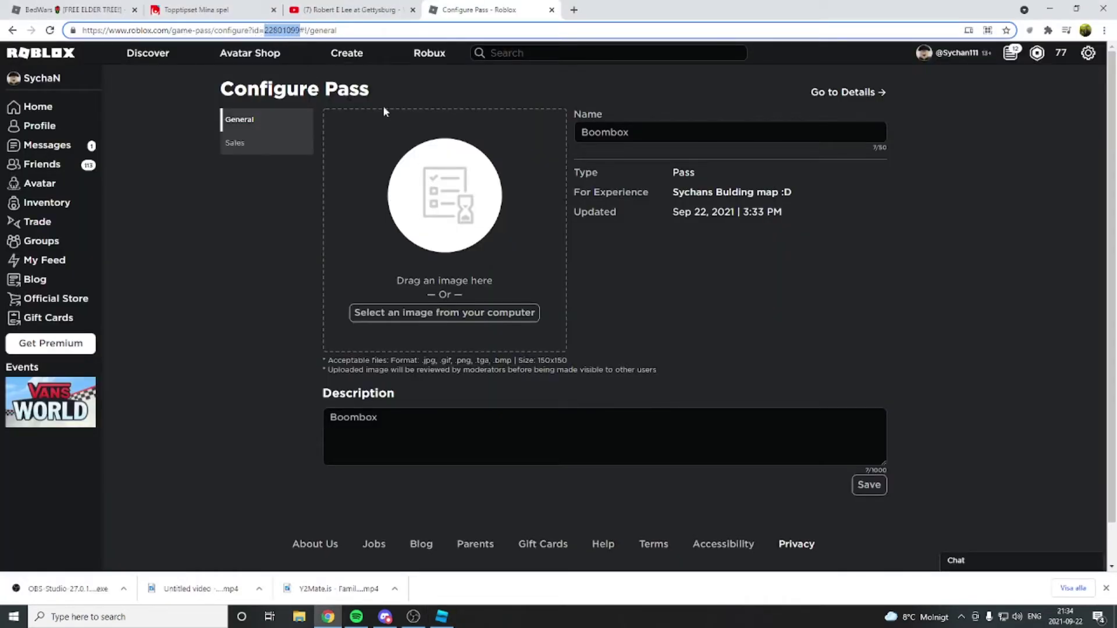
{"action": "key", "text": "alt+Tab"}
{"action": "left_click", "coordinate": [875, 54]}
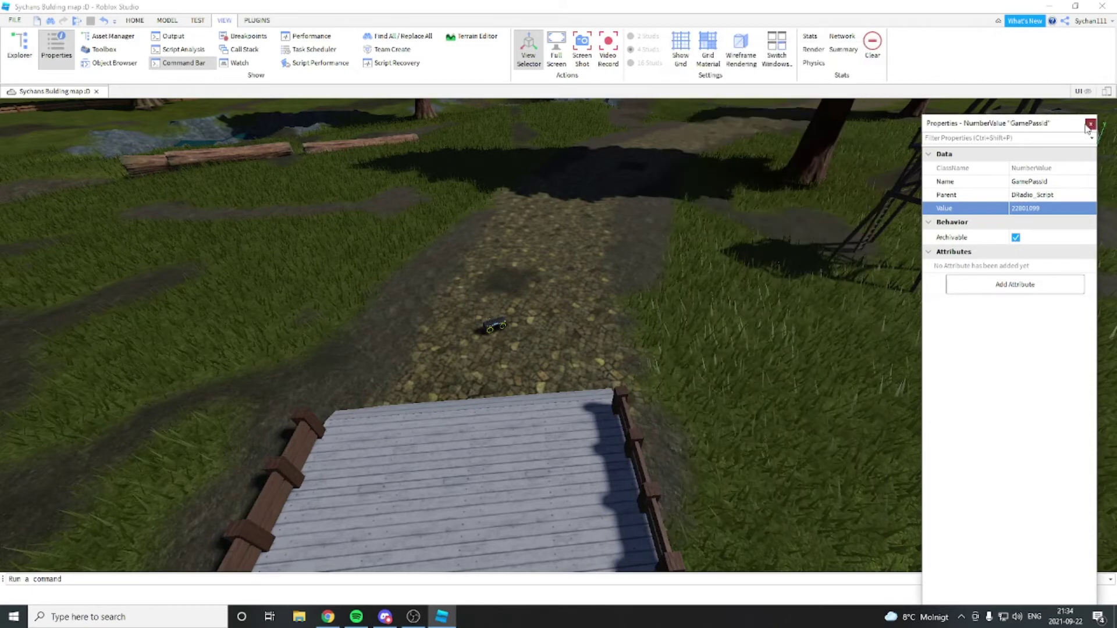
{"action": "left_click", "coordinate": [1090, 123]}
Delete the standalone radio model from the cobbled path and publish the place to Roblox.
{"action": "left_click", "coordinate": [15, 20]}
{"action": "left_click", "coordinate": [520, 301]}
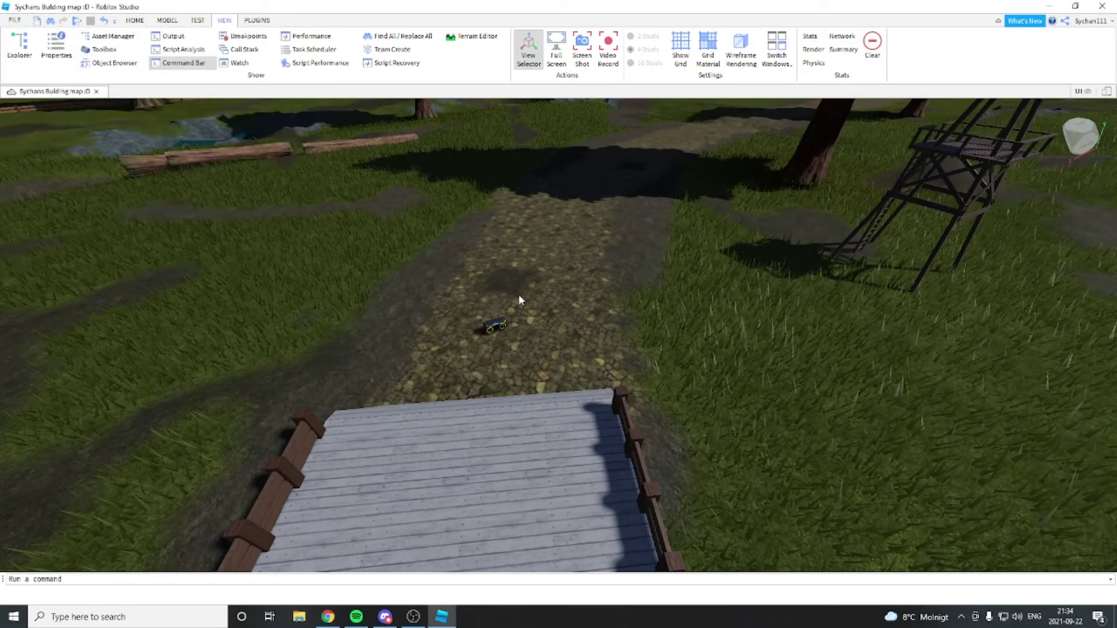
{"action": "left_click", "coordinate": [15, 20]}
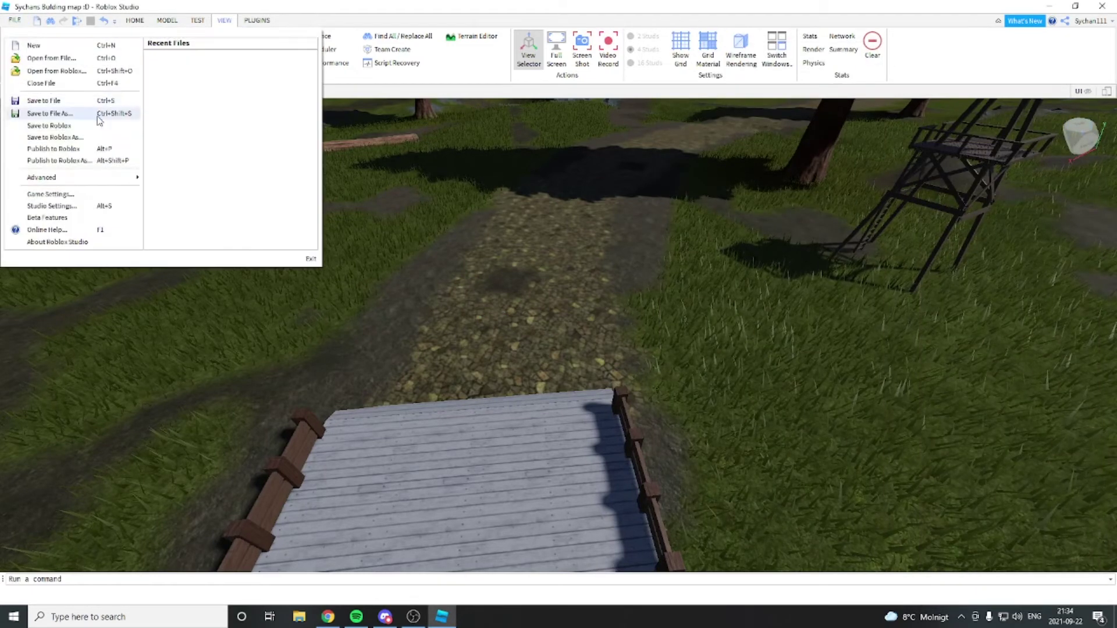
{"action": "left_click", "coordinate": [79, 151]}
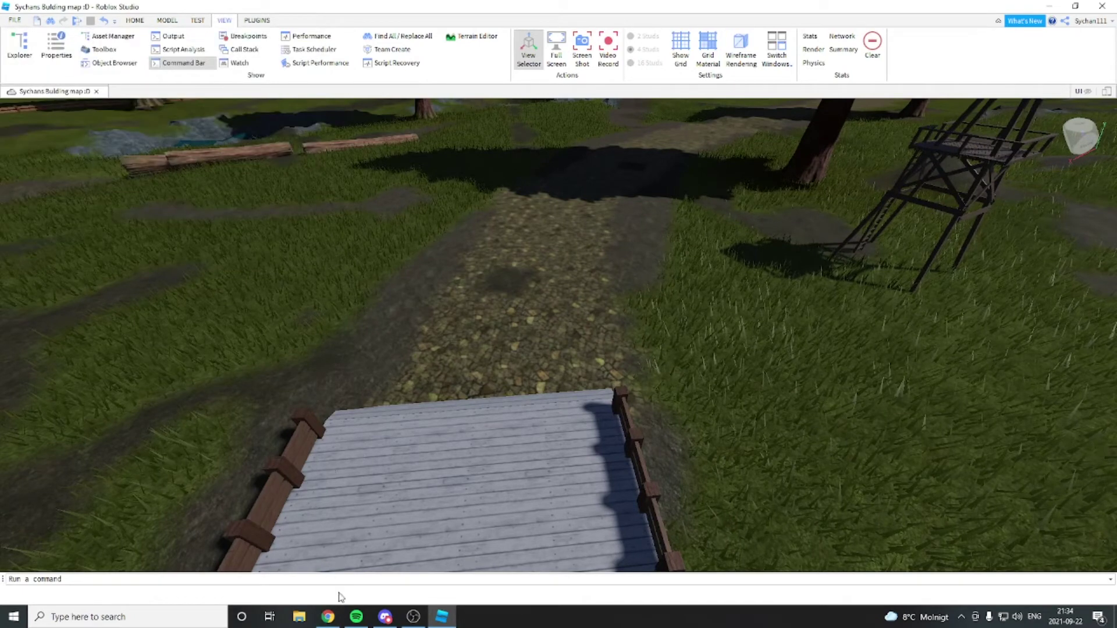
Switch to the browser and open the page of Sychans Bulding map :D from the list of created experiences.
{"action": "left_click", "coordinate": [330, 618]}
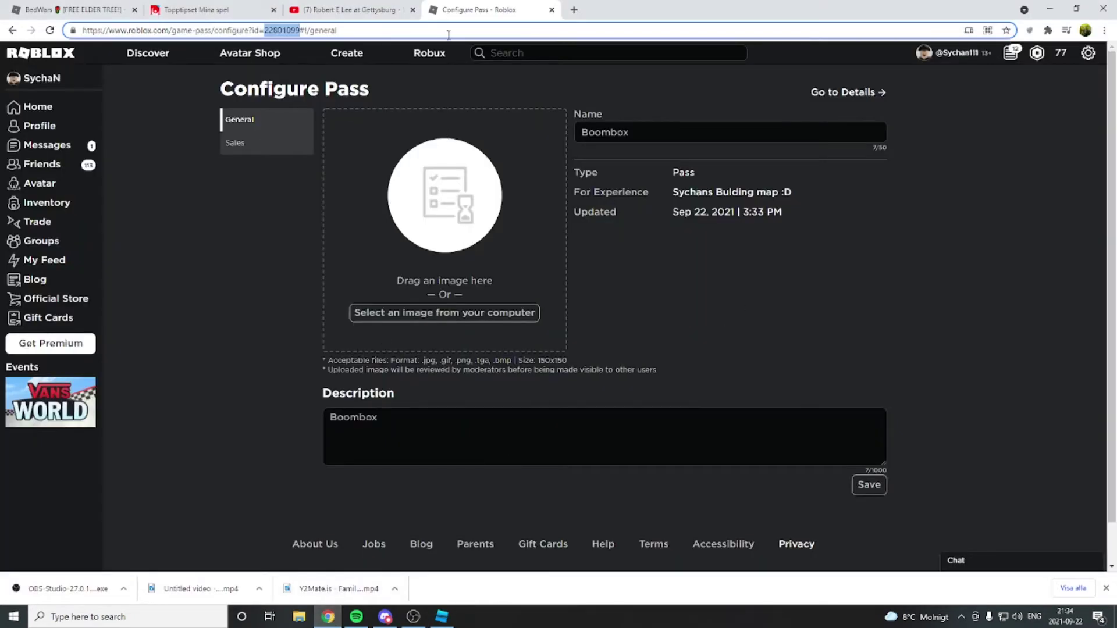
{"action": "left_click", "coordinate": [343, 54]}
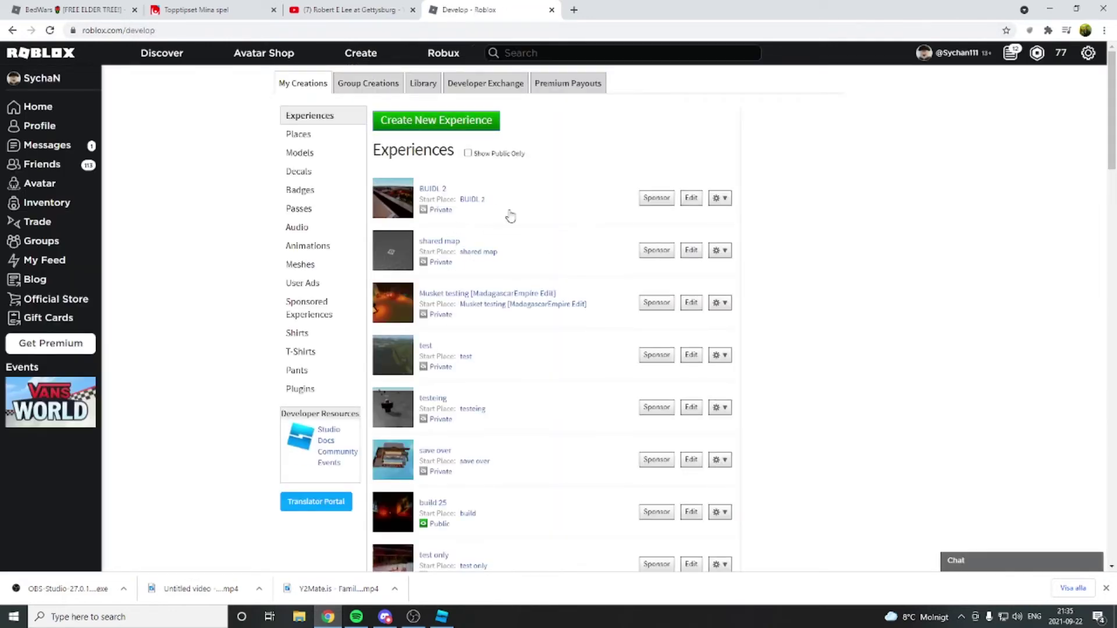
{"action": "scroll", "coordinate": [498, 378], "scroll_direction": "down", "scroll_amount": 7}
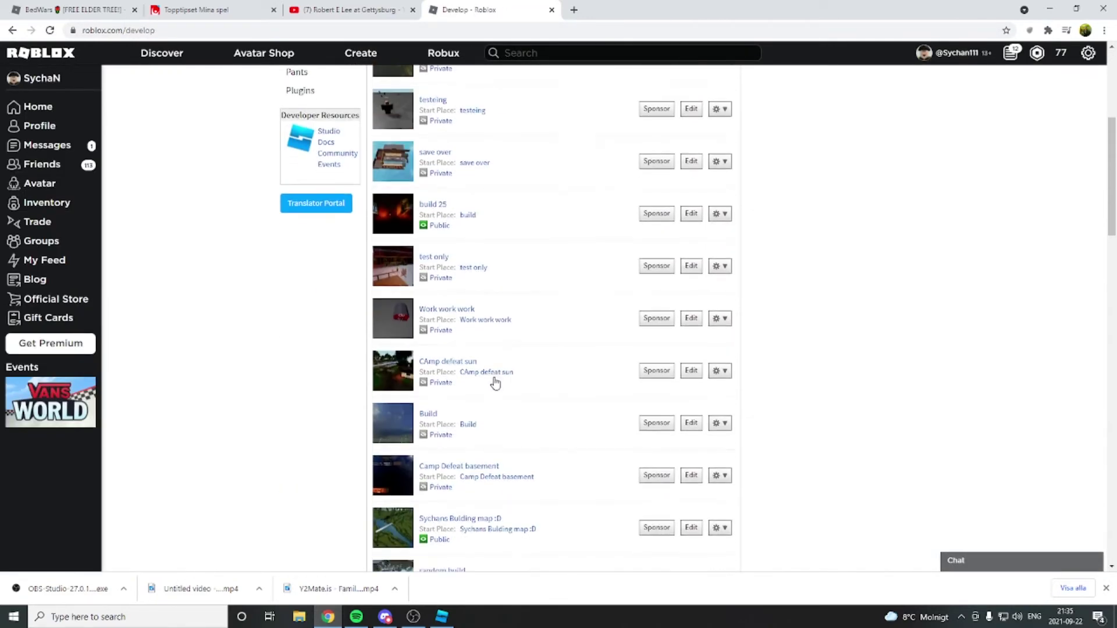
{"action": "left_click", "coordinate": [507, 422]}
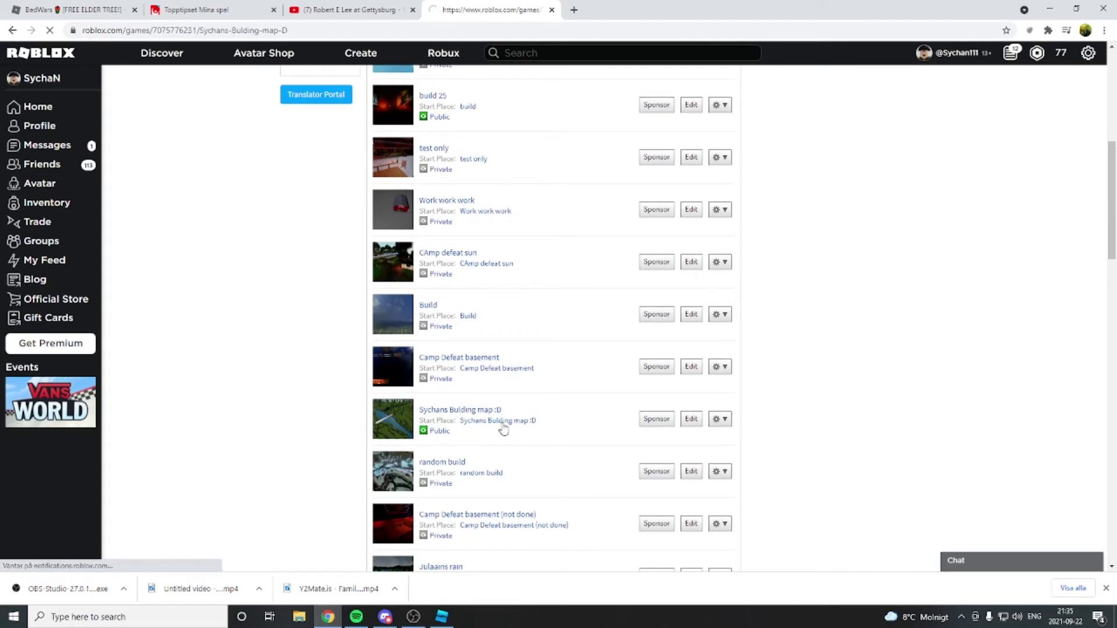
Open the map's store and view the details page of its Boombox pass.
{"action": "left_click", "coordinate": [525, 317]}
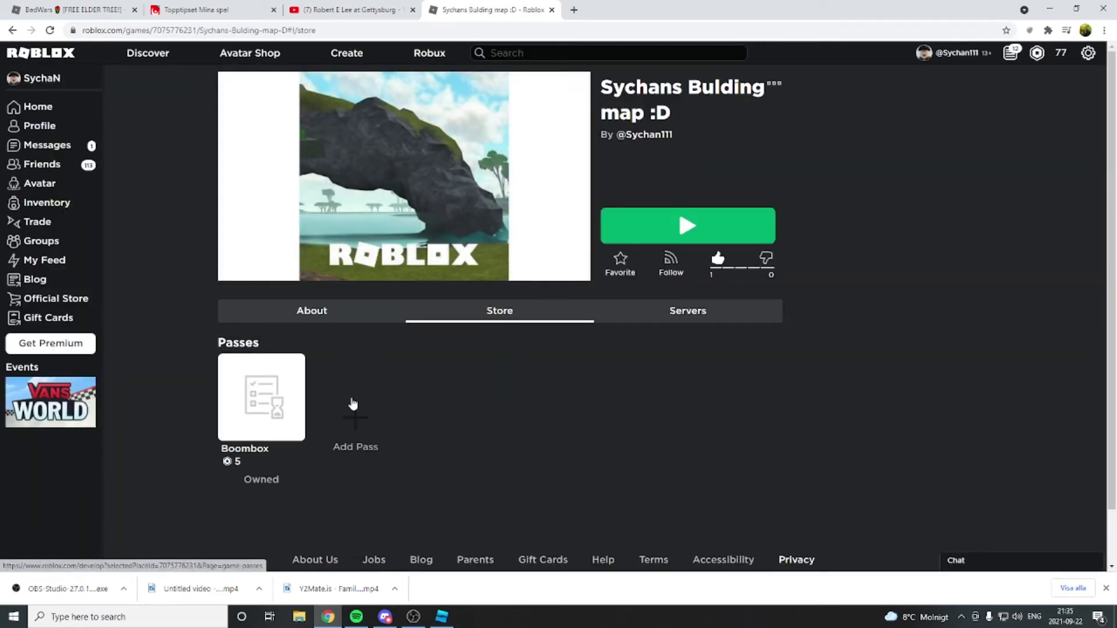
{"action": "scroll", "coordinate": [309, 392], "scroll_direction": "down", "scroll_amount": 1}
{"action": "left_click", "coordinate": [261, 356]}
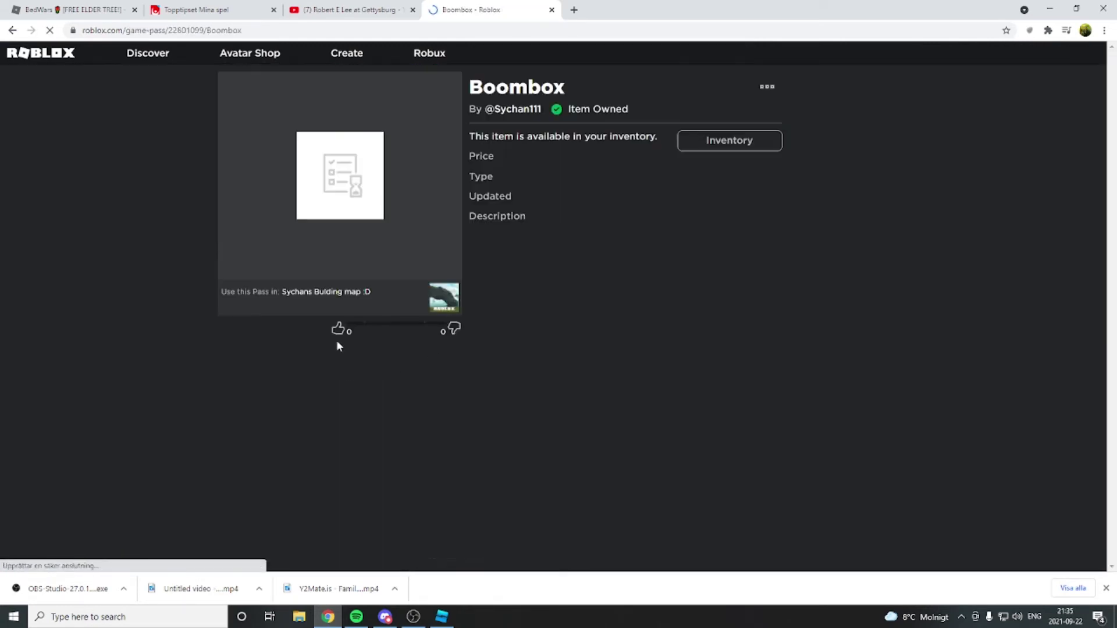
Return to the map's page and launch the experience.
{"action": "left_click", "coordinate": [13, 30]}
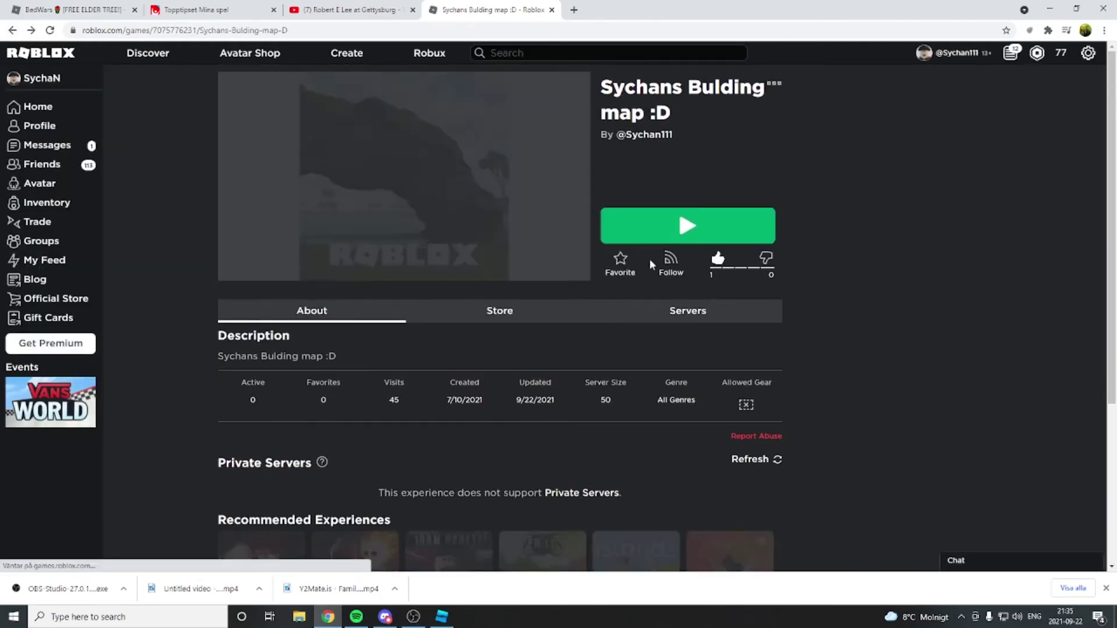
{"action": "left_click", "coordinate": [681, 229]}
{"action": "left_click", "coordinate": [606, 129]}
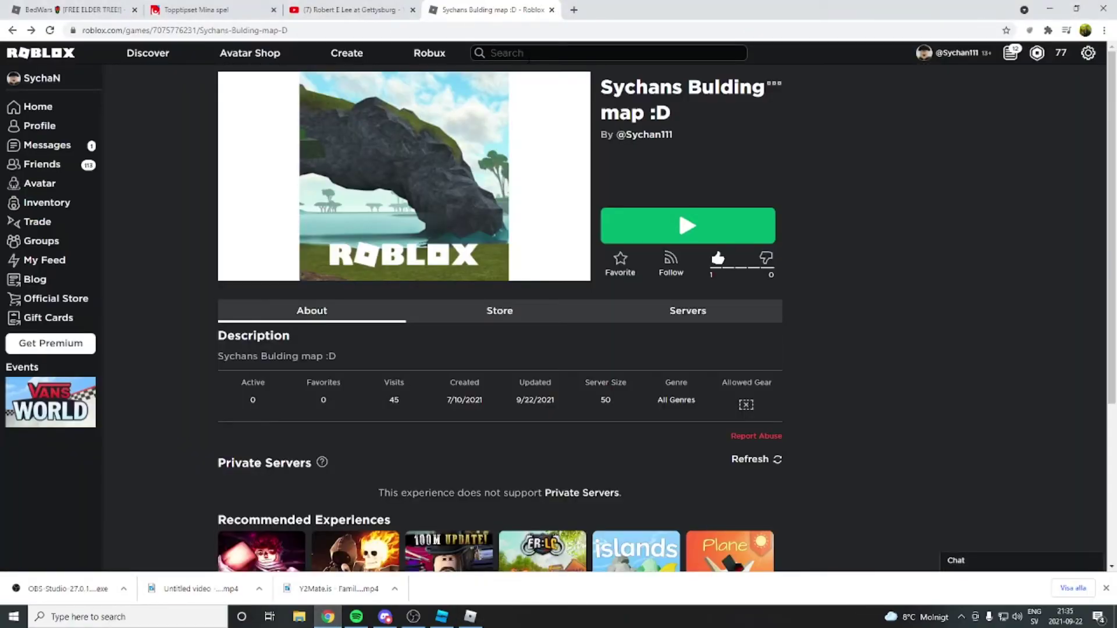
Search the library for "sdsadsa" and switch the results to the Audio category.
{"action": "type", "text": "sdsadsa"}
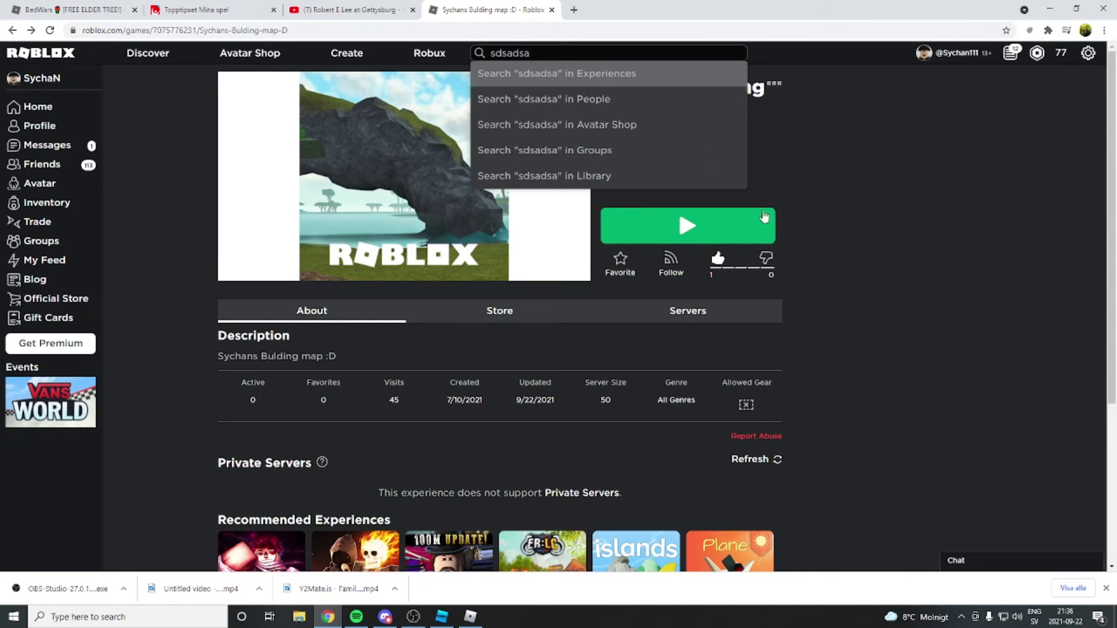
{"action": "left_click", "coordinate": [694, 185]}
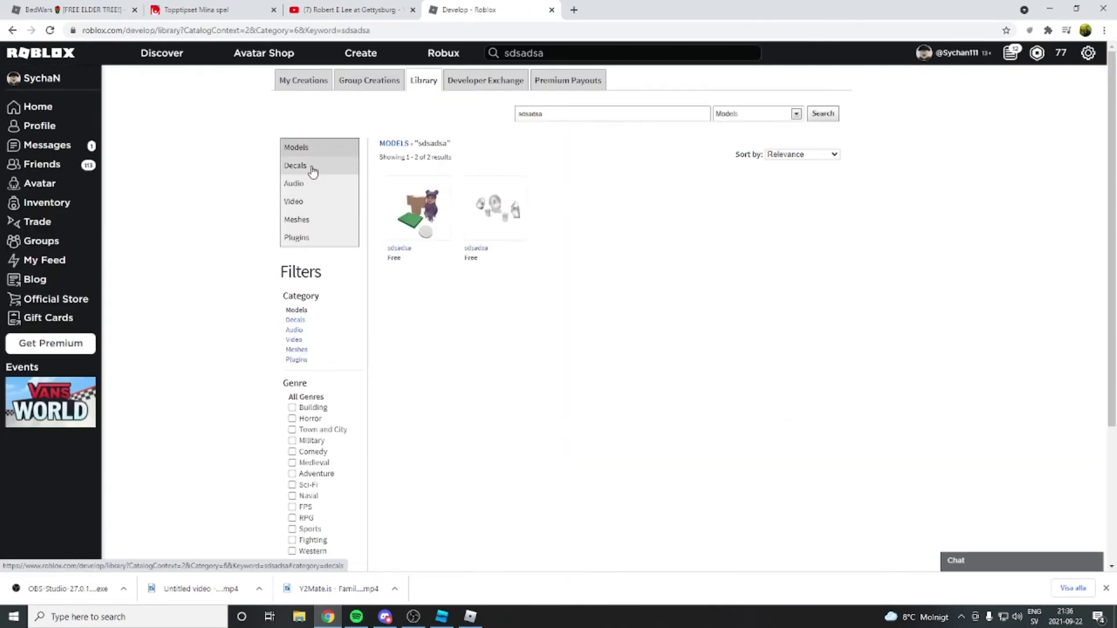
{"action": "left_click", "coordinate": [331, 188]}
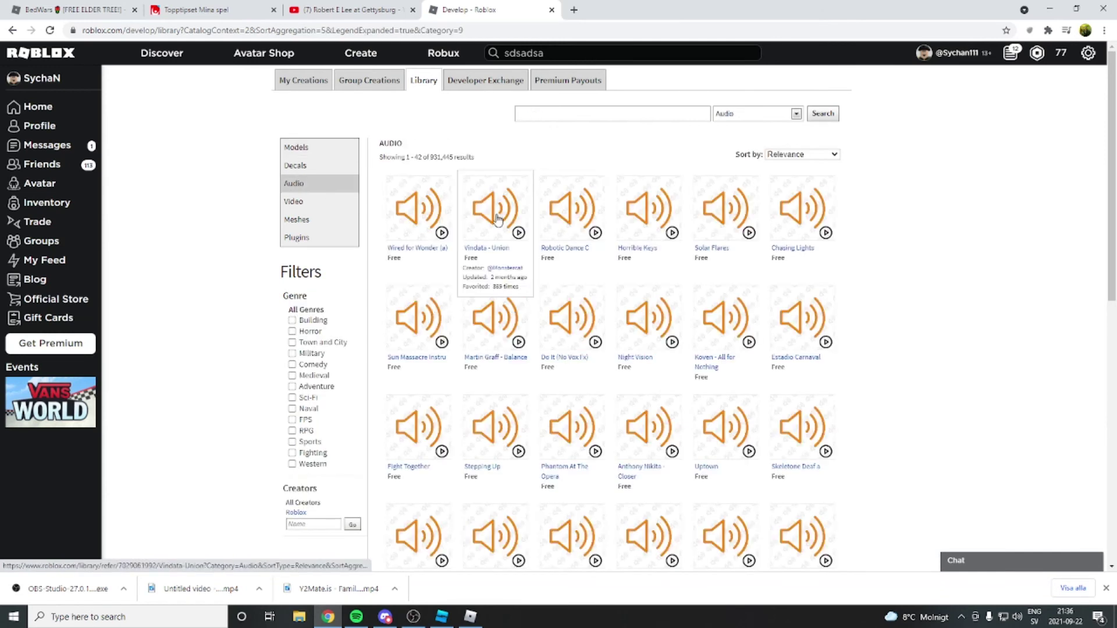
Open the Vindata - Union audio in a new tab and copy its ID from the web address.
{"action": "right_click", "coordinate": [507, 213]}
{"action": "left_click", "coordinate": [527, 220]}
{"action": "left_click", "coordinate": [605, 10]}
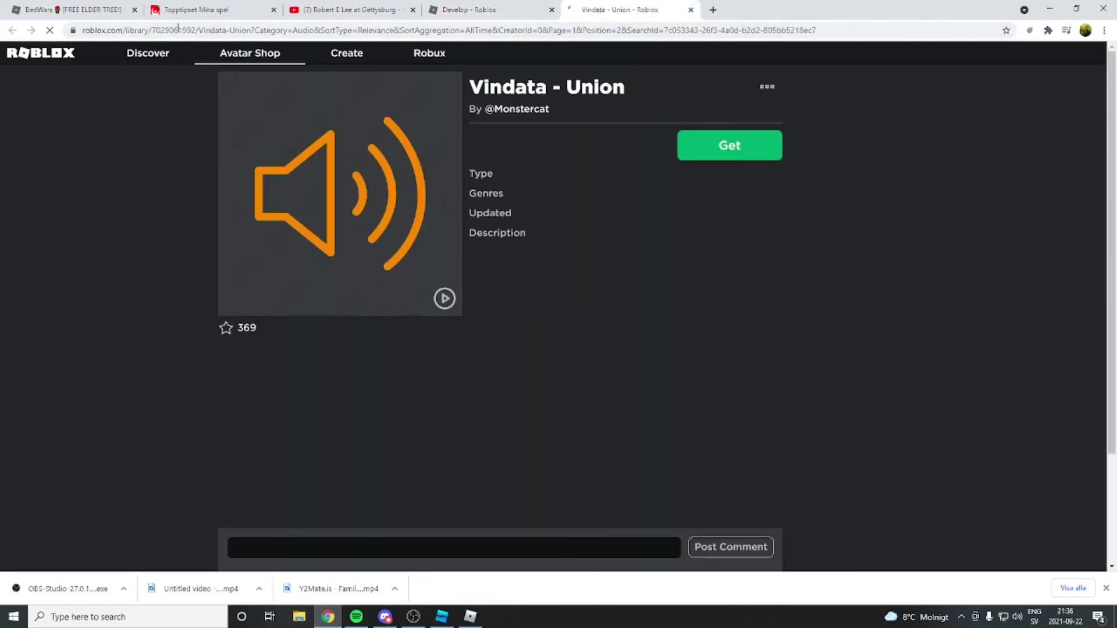
{"action": "double_click", "coordinate": [220, 30]}
{"action": "key", "text": "ctrl+c"}
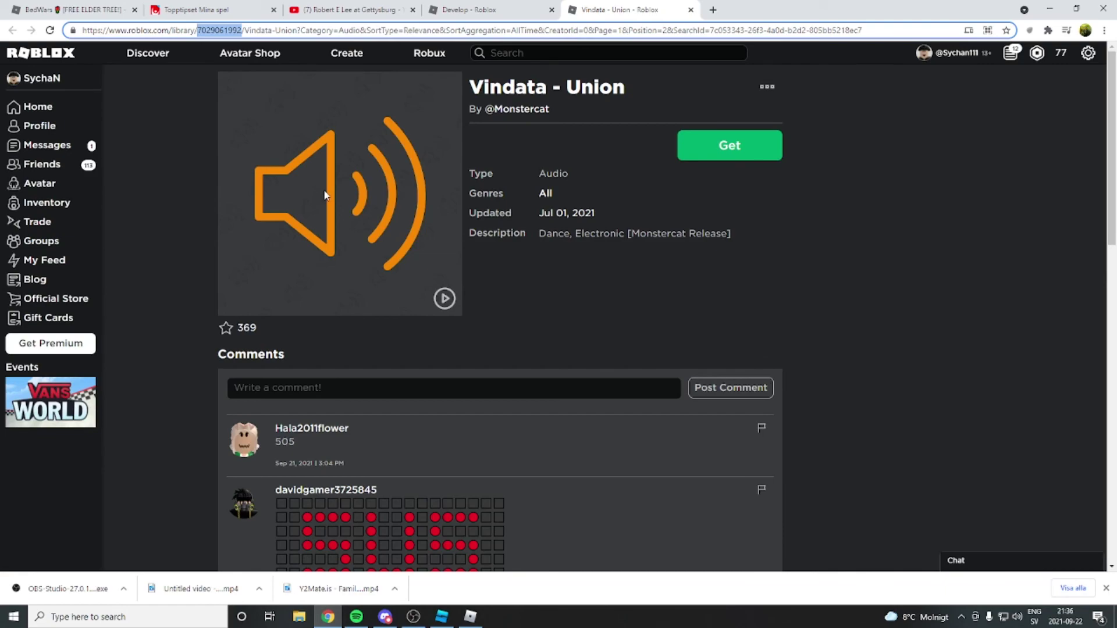
{"action": "left_click", "coordinate": [470, 616]}
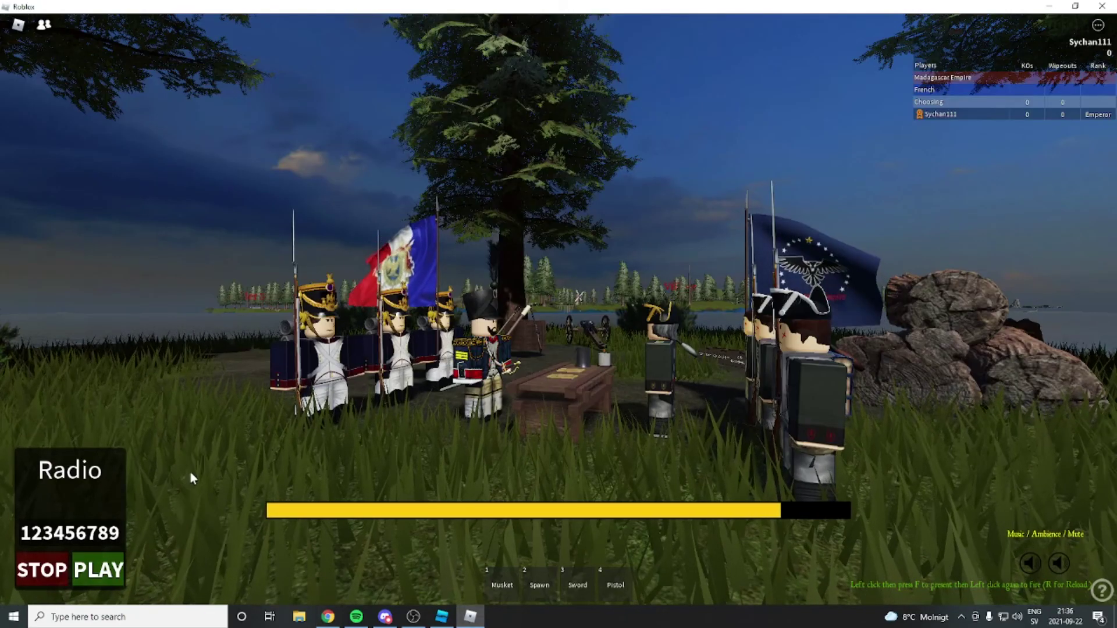
{"action": "left_click", "coordinate": [70, 533]}
{"action": "key", "text": "ctrl+v"}
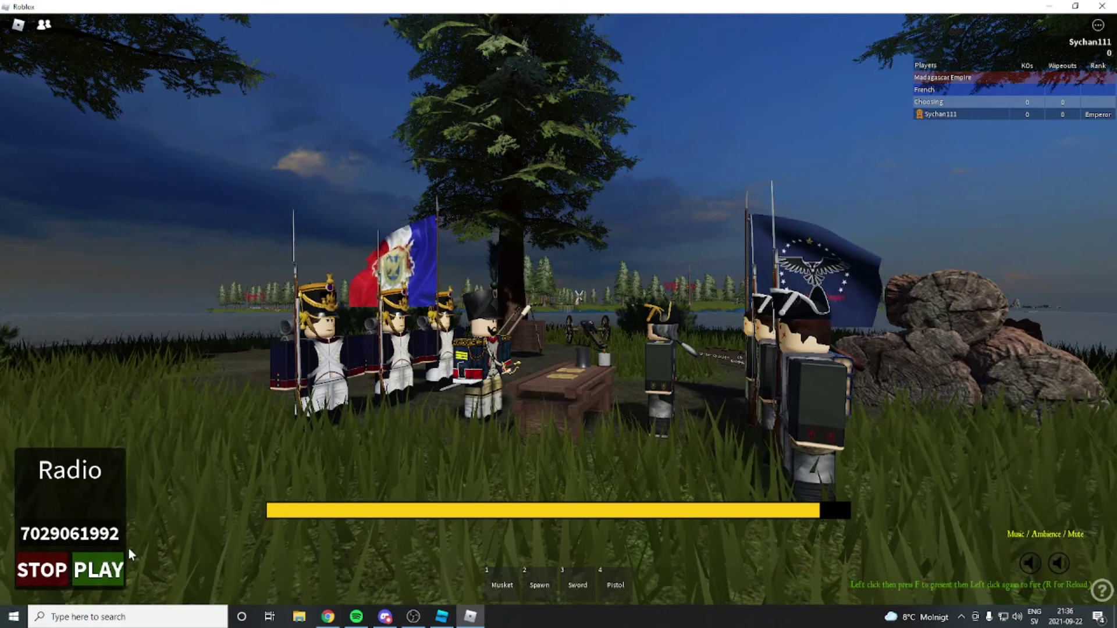
{"action": "left_click", "coordinate": [94, 540]}
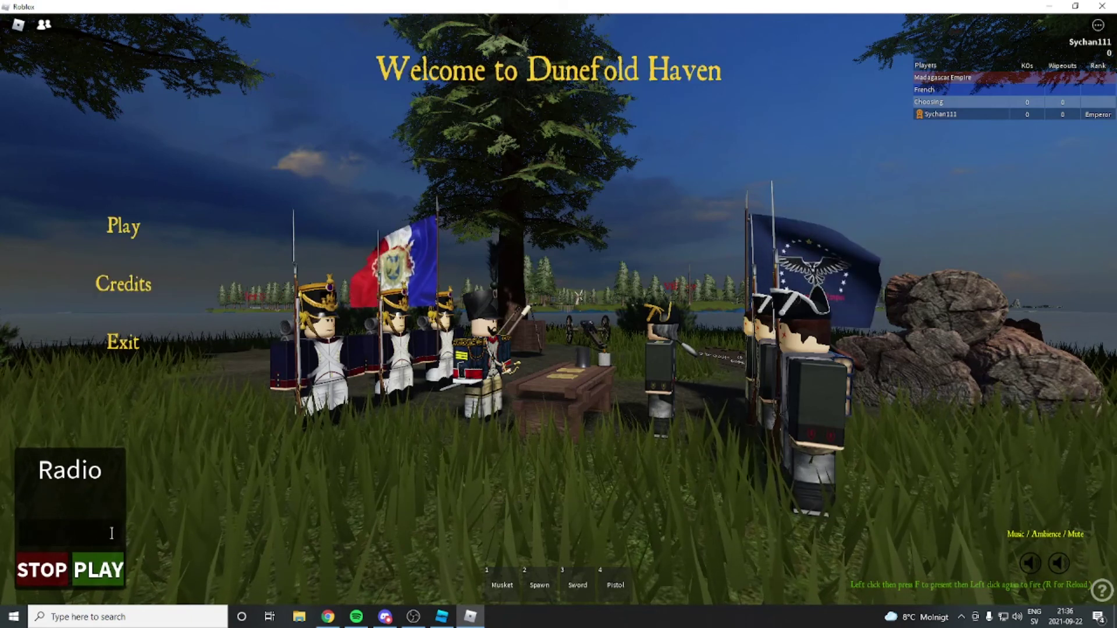
{"action": "left_click", "coordinate": [123, 227]}
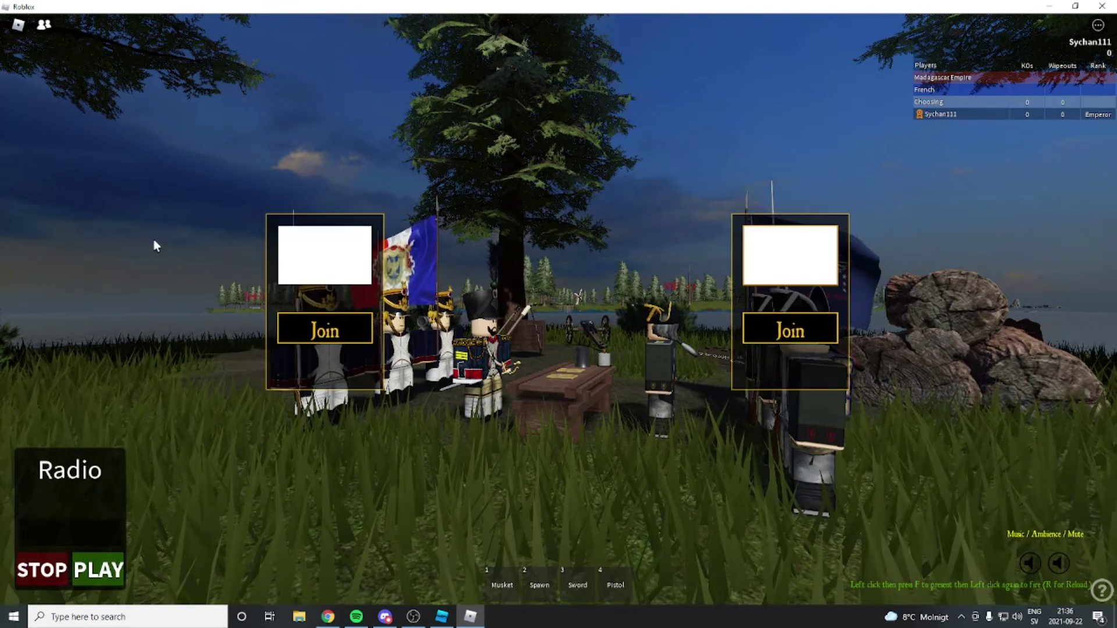
{"action": "left_click", "coordinate": [334, 337]}
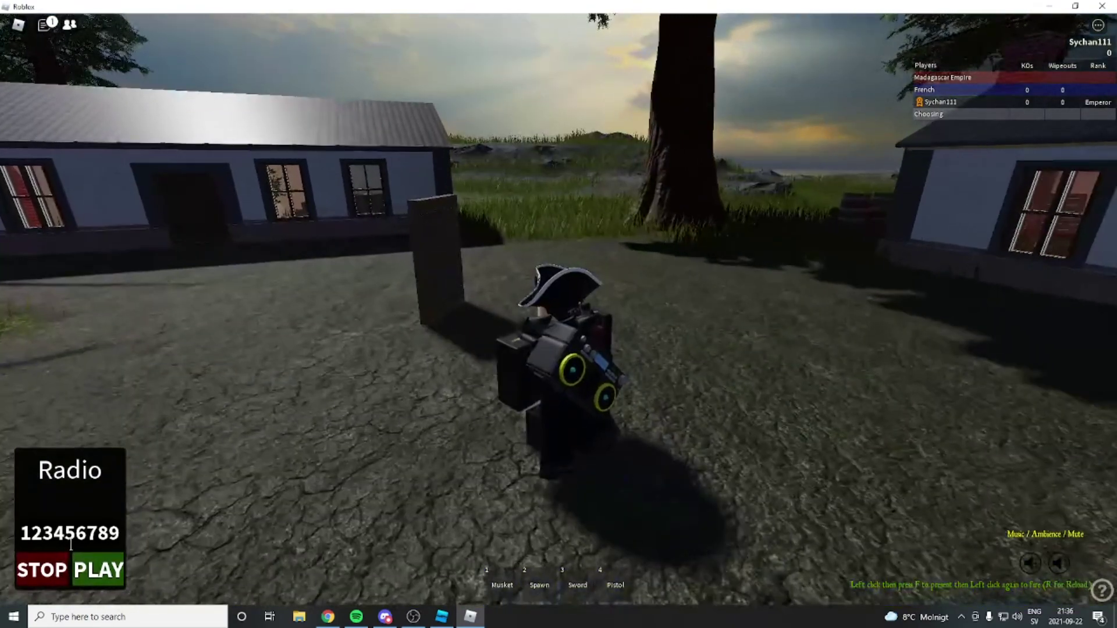
{"action": "left_click", "coordinate": [71, 544]}
{"action": "key", "text": "ctrl+v"}
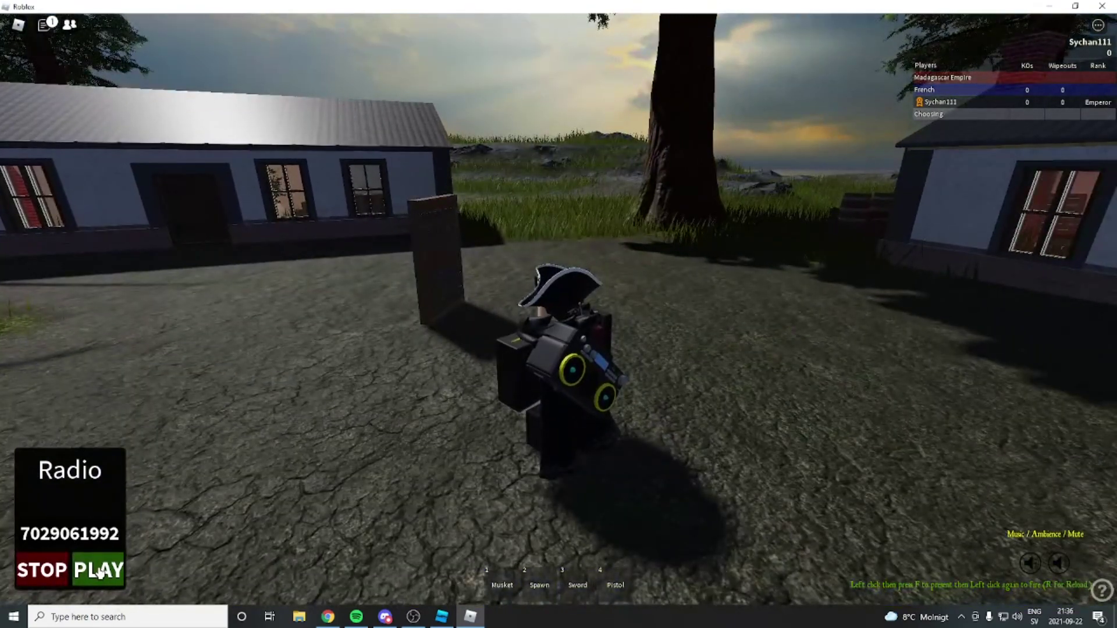
{"action": "left_click", "coordinate": [110, 570]}
Walk and jump around the map, examining the boombox on the character's back from near and far while the radio plays.
{"action": "scroll", "coordinate": [430, 369], "scroll_direction": "up", "scroll_amount": 3}
{"action": "scroll", "coordinate": [480, 389], "scroll_direction": "down", "scroll_amount": 10}
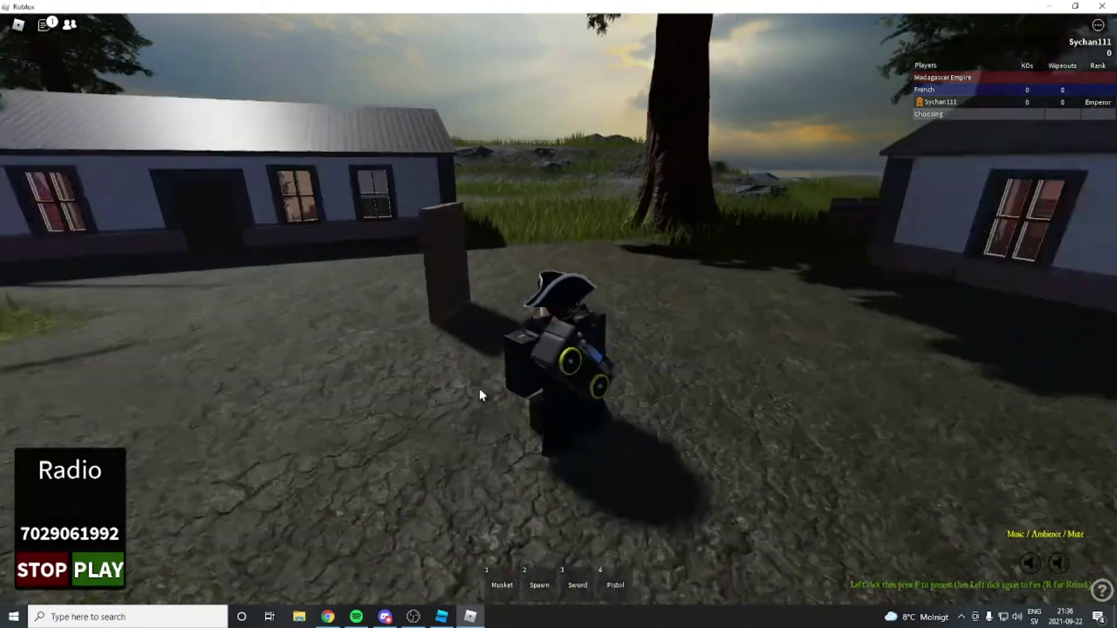
{"action": "scroll", "coordinate": [484, 367], "scroll_direction": "up", "scroll_amount": 10}
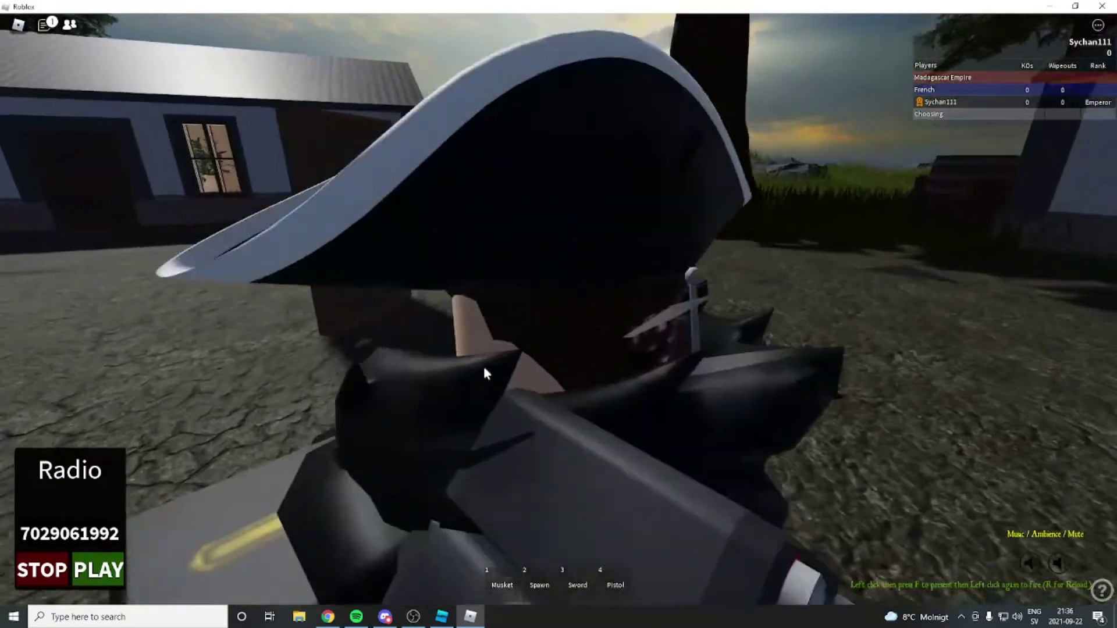
{"action": "scroll", "coordinate": [483, 365], "scroll_direction": "down", "scroll_amount": 10}
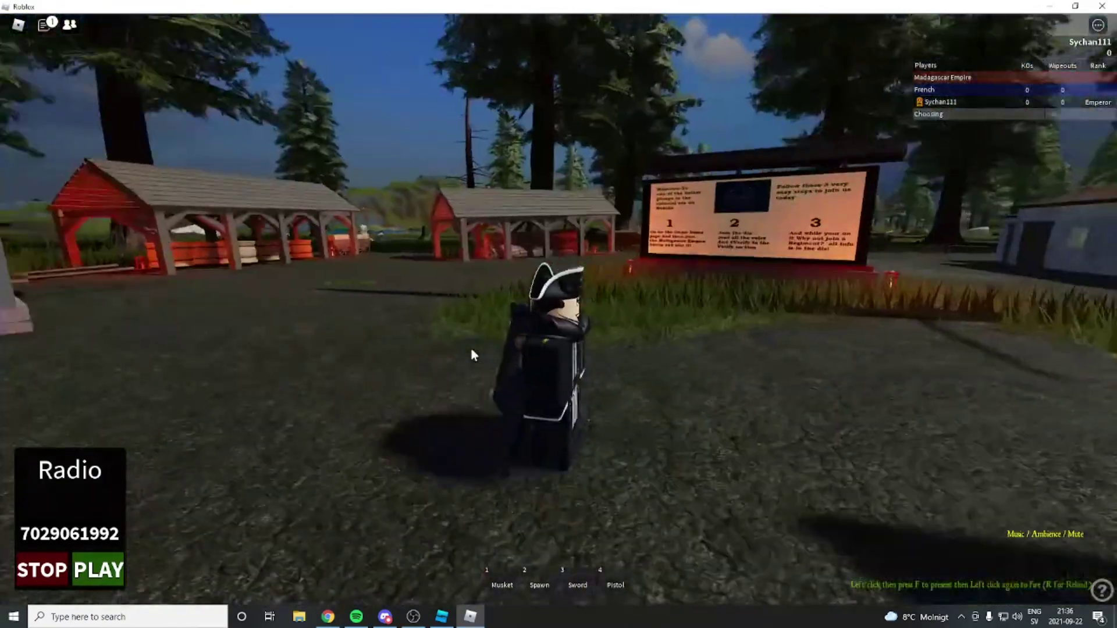
{"action": "scroll", "coordinate": [470, 345], "scroll_direction": "up", "scroll_amount": 10}
{"action": "scroll", "coordinate": [471, 348], "scroll_direction": "down", "scroll_amount": 5}
{"action": "key", "text": "w"}
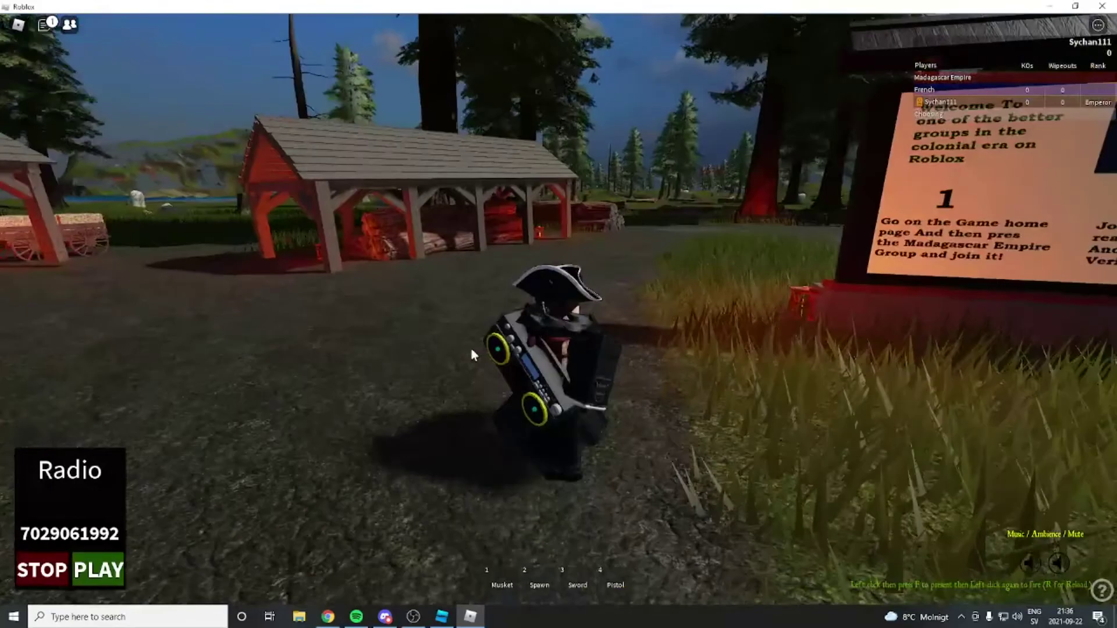
{"action": "key", "text": "w"}
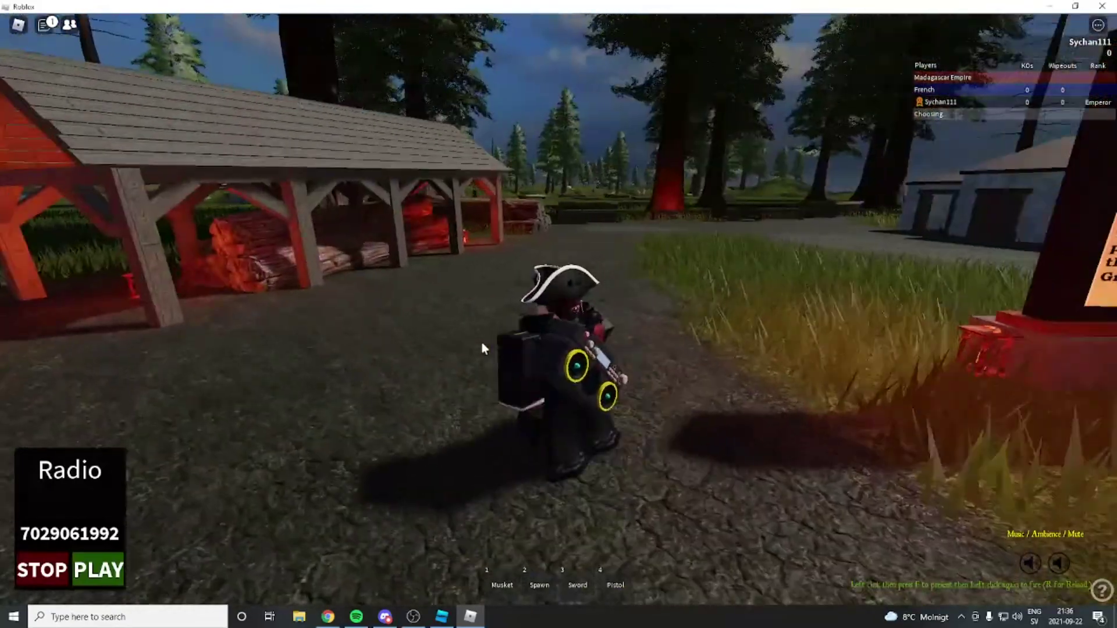
{"action": "key", "text": "d"}
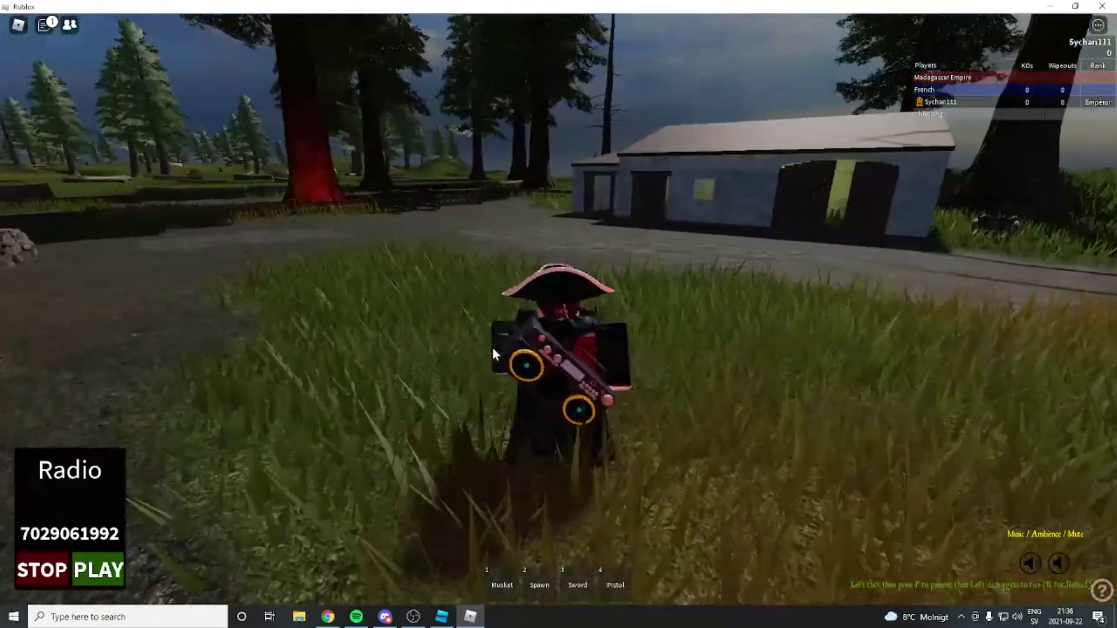
{"action": "scroll", "coordinate": [493, 349], "scroll_direction": "down", "scroll_amount": 4}
{"action": "key", "text": "space"}
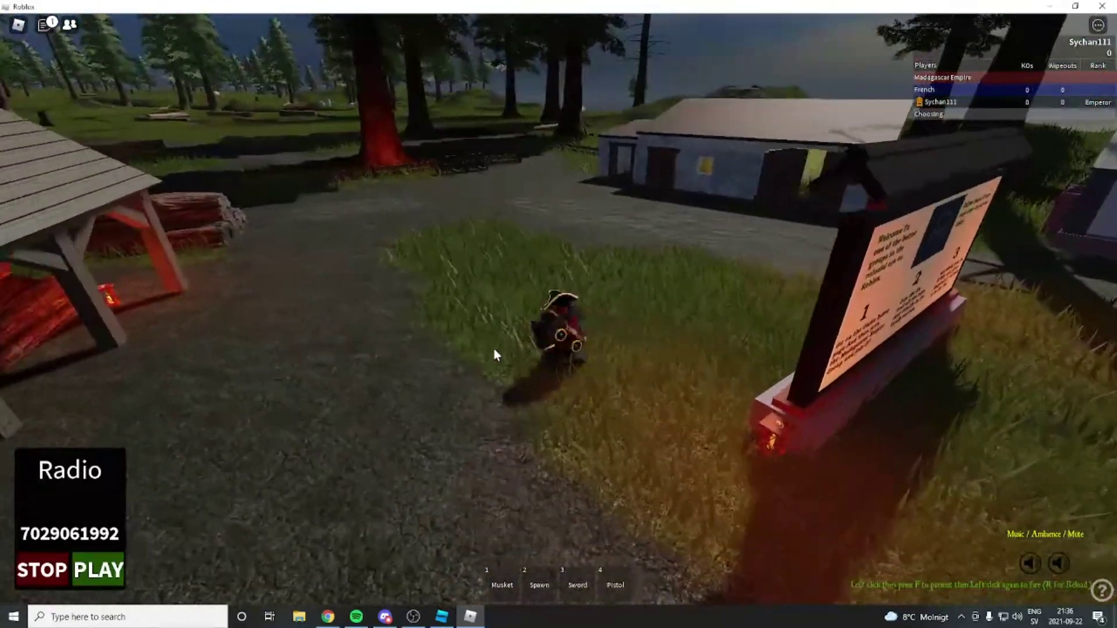
{"action": "scroll", "coordinate": [494, 356], "scroll_direction": "up", "scroll_amount": 5}
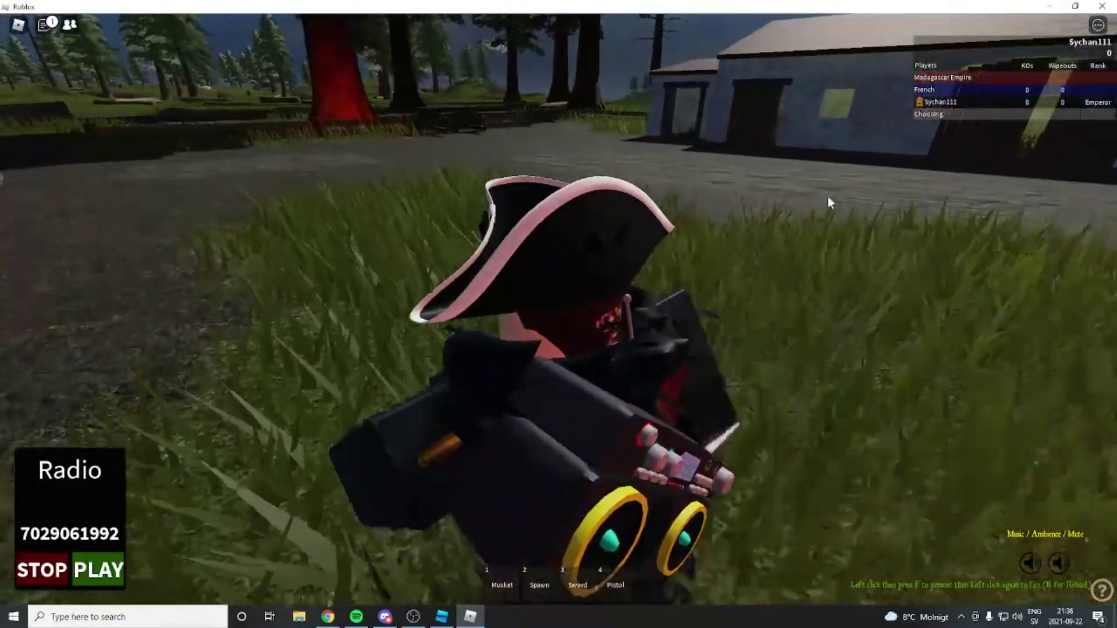
{"action": "right_click_drag", "start_coordinate": [762, 180], "coordinate": [762, 180]}
{"action": "scroll", "coordinate": [762, 180], "scroll_direction": "down", "scroll_amount": 5}
{"action": "key", "text": "w"}
{"action": "key", "text": "space"}
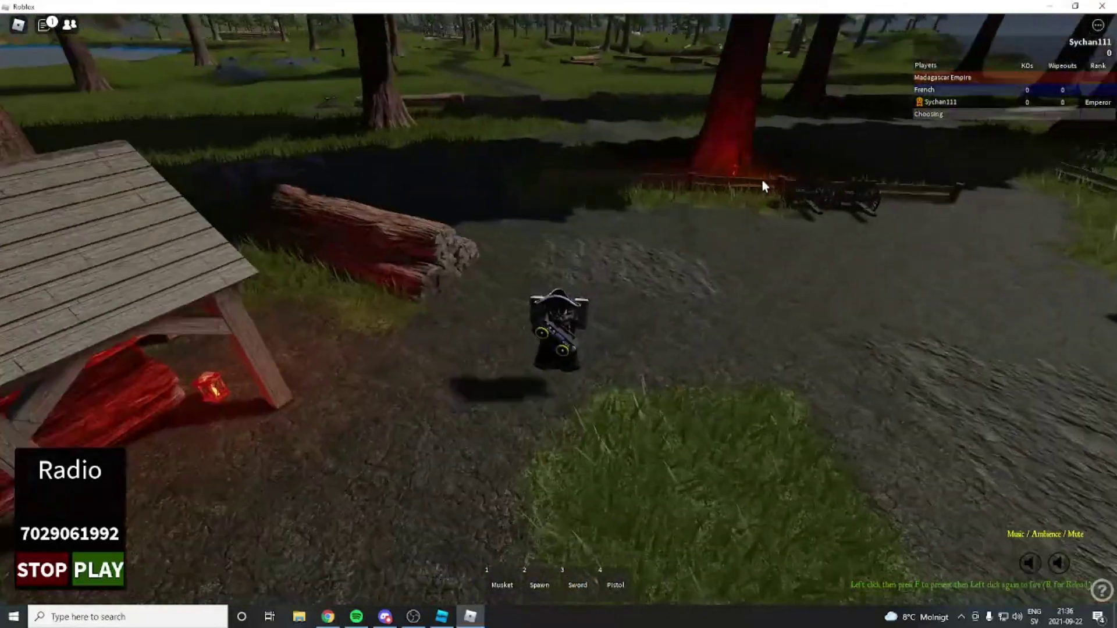
Equip the musket and fire a shot while wearing the radio, close the game and return to Roblox Studio.
{"action": "key", "text": "1"}
{"action": "right_click_drag", "start_coordinate": [668, 220], "coordinate": [668, 220]}
{"action": "key", "text": "w"}
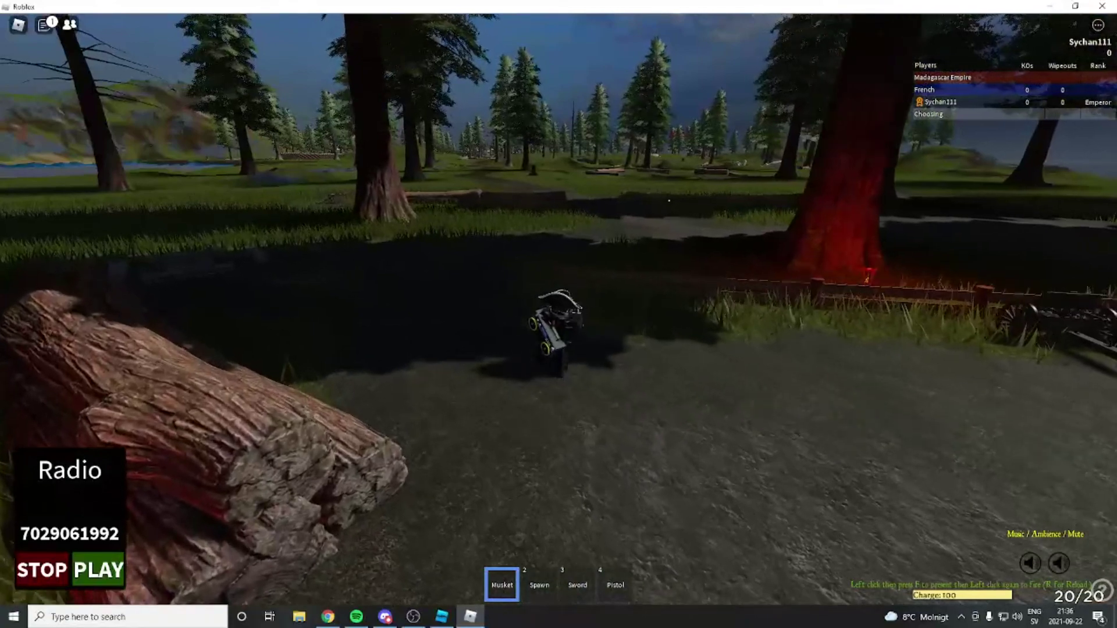
{"action": "key", "text": "w"}
{"action": "right_click_drag", "start_coordinate": [563, 183], "coordinate": [563, 183]}
{"action": "left_click", "coordinate": [679, 166]}
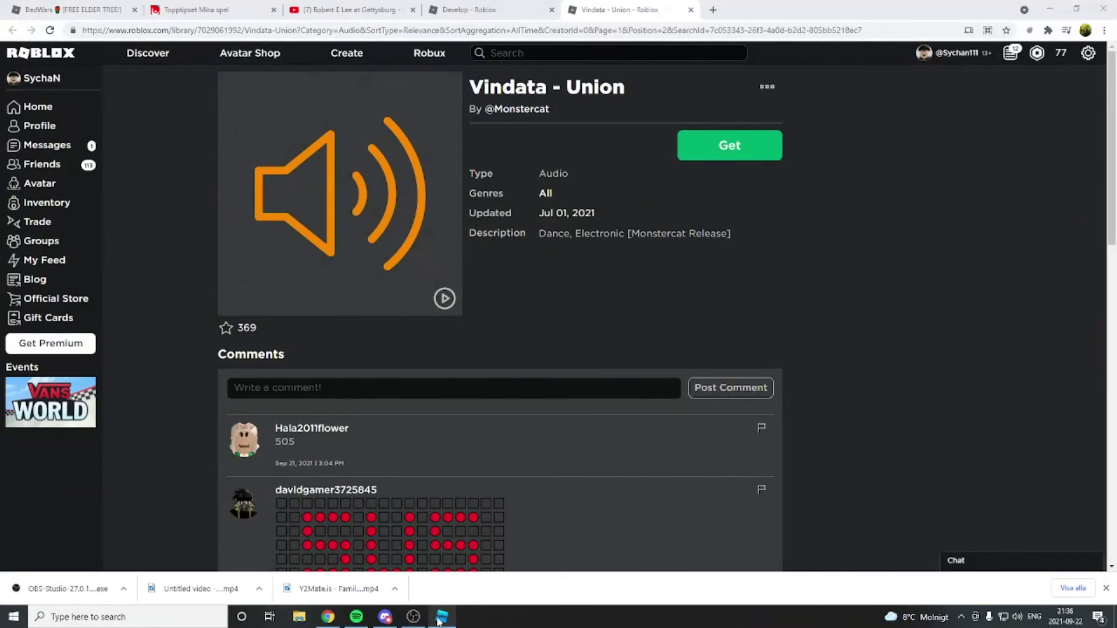
{"action": "left_click", "coordinate": [441, 618]}
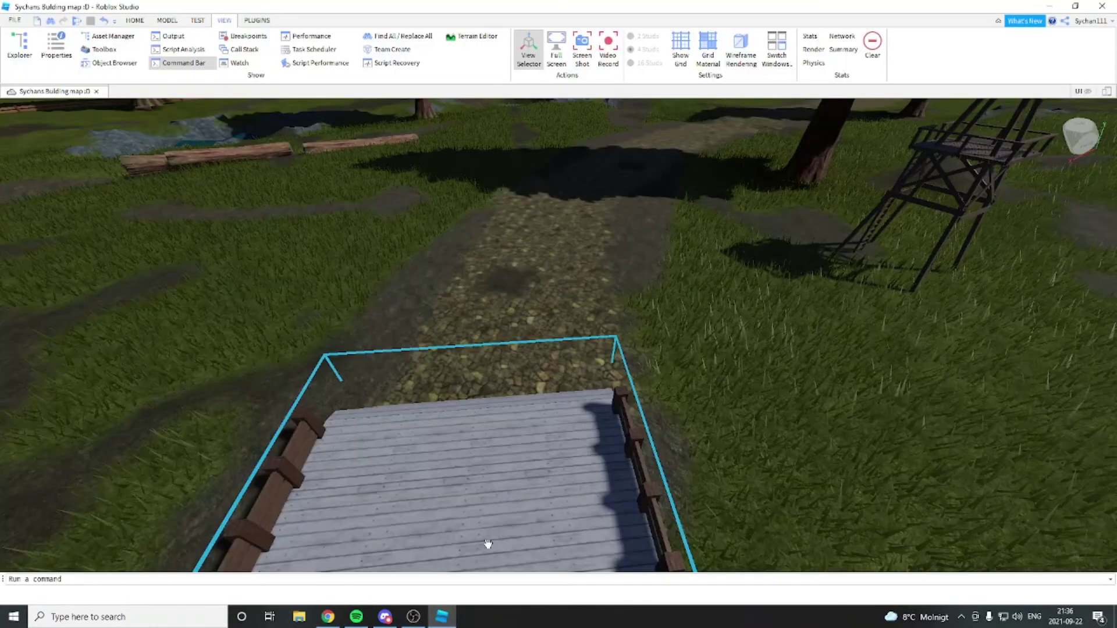
{"action": "left_click", "coordinate": [412, 617]}
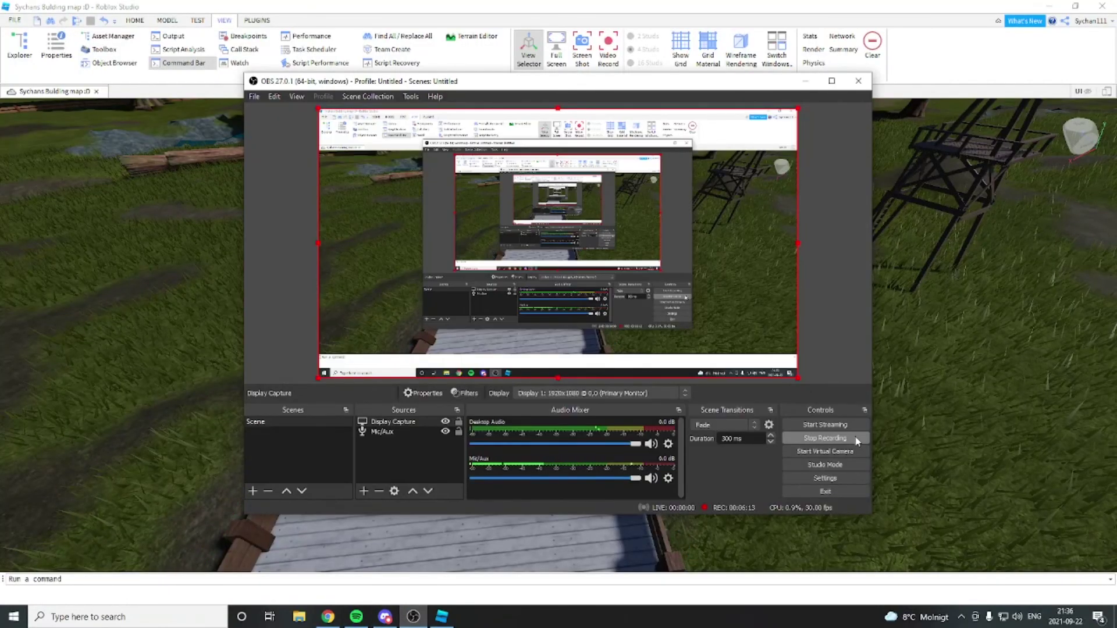